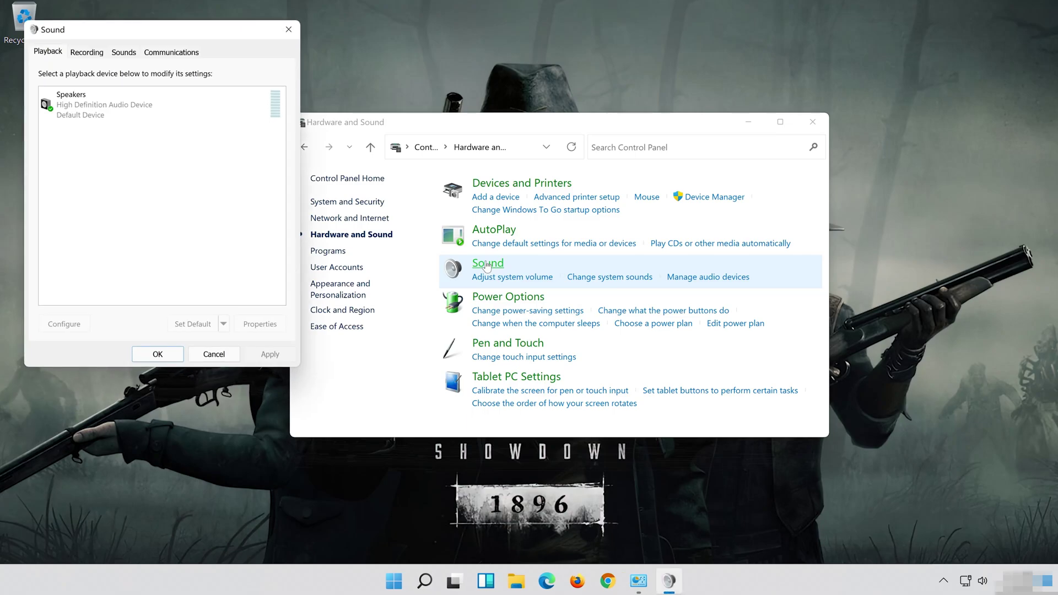
Step: Close the Hardware and Sound window and open the properties of the Speakers playback device
left_click_drag(176, 39, 556, 120)
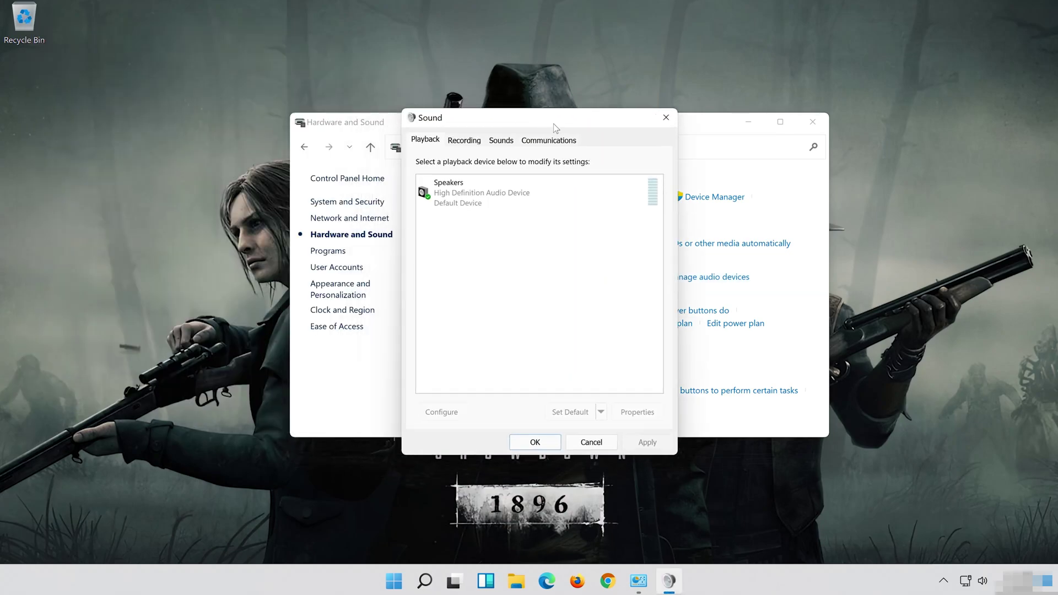
left_click(817, 122)
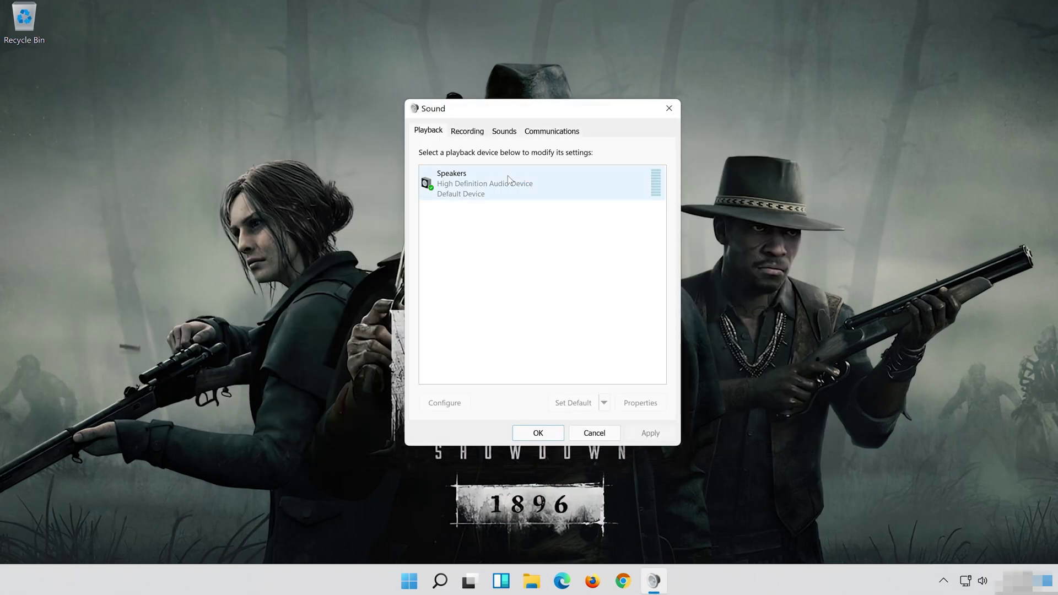
left_click(488, 188)
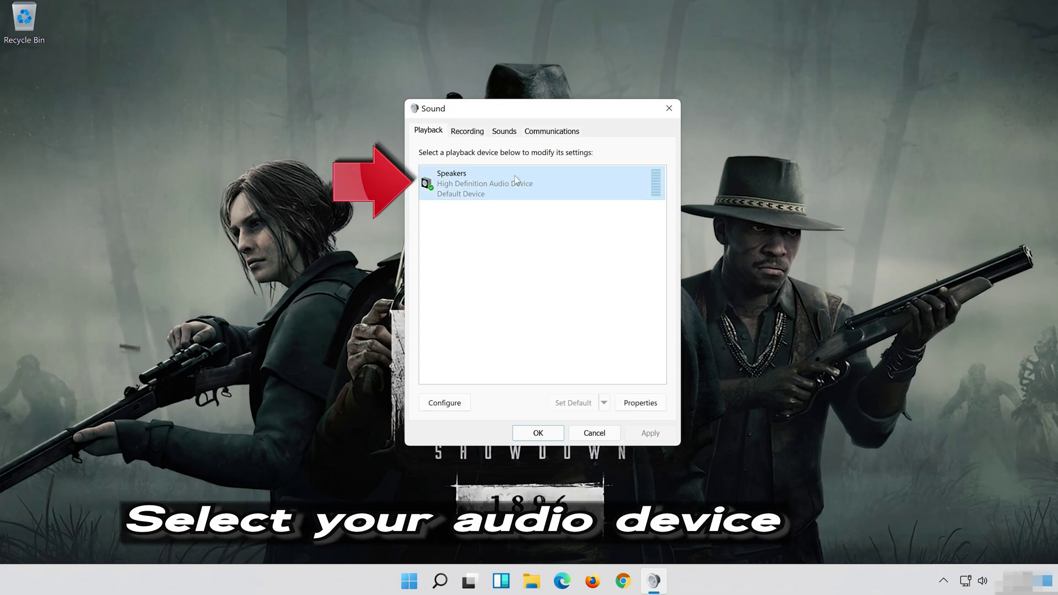
right_click(544, 174)
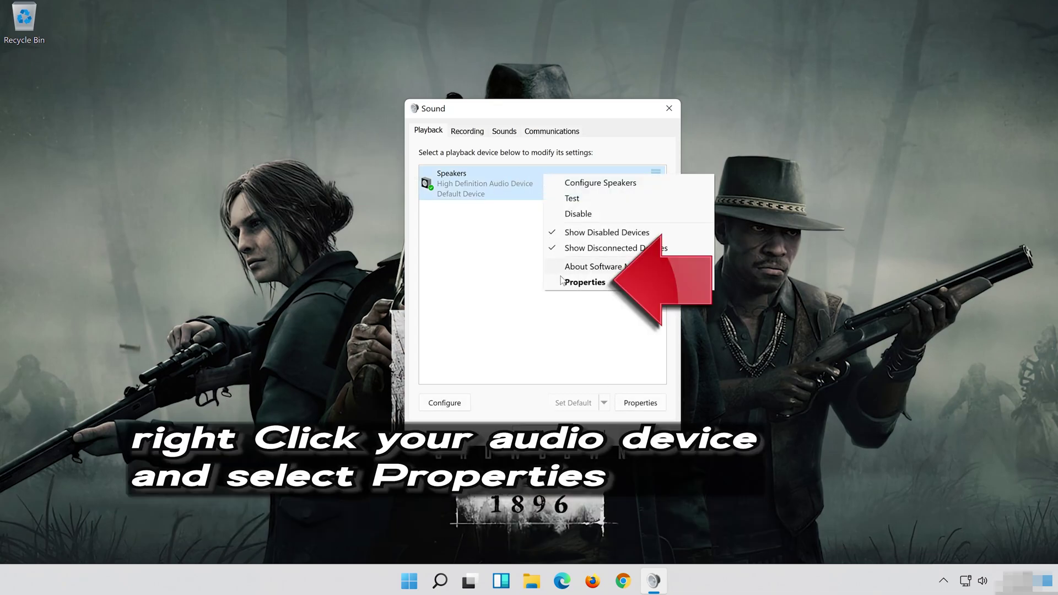
left_click(627, 287)
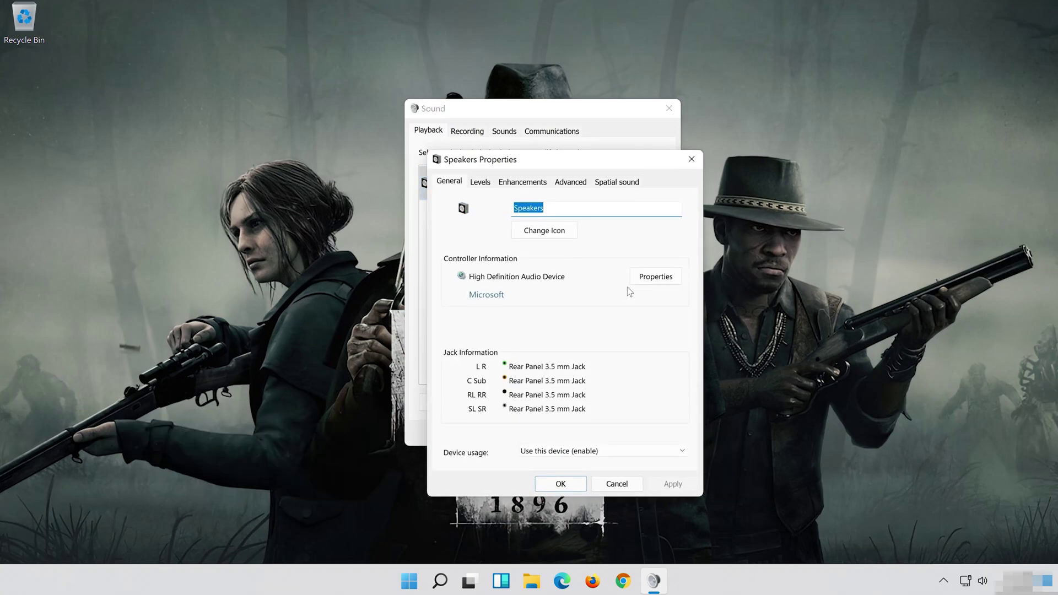
left_click_drag(586, 166, 564, 115)
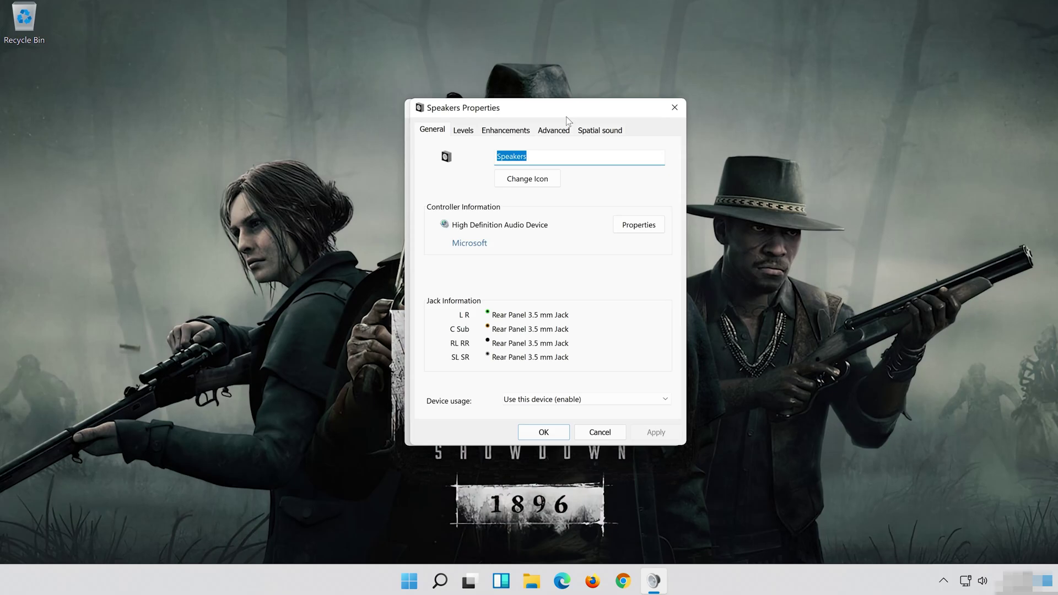
Step: Disable all enhancements for the Speakers, apply the change and close both sound dialogs
left_click(521, 128)
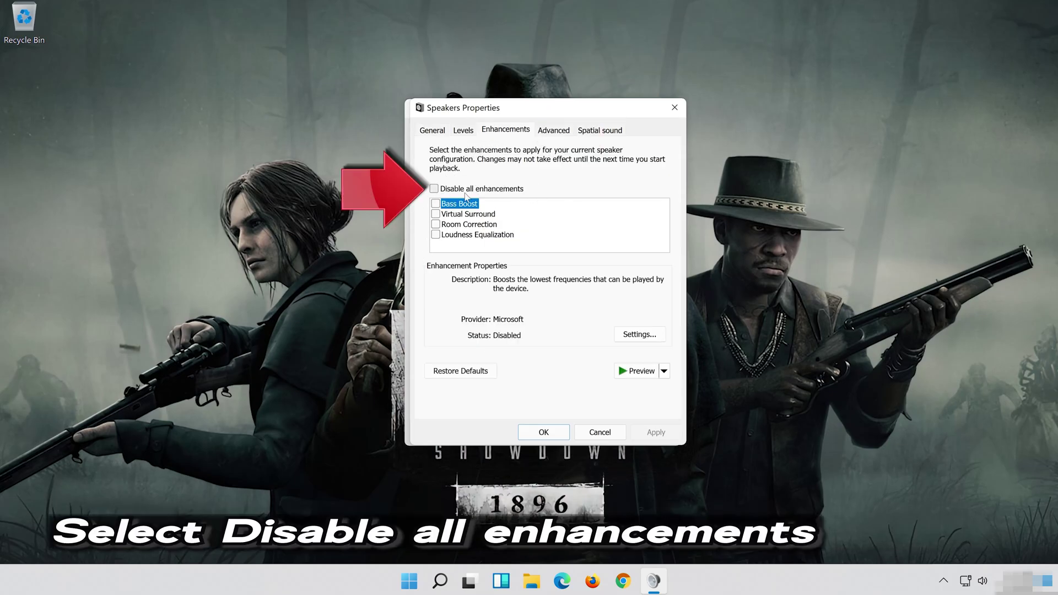
left_click(435, 189)
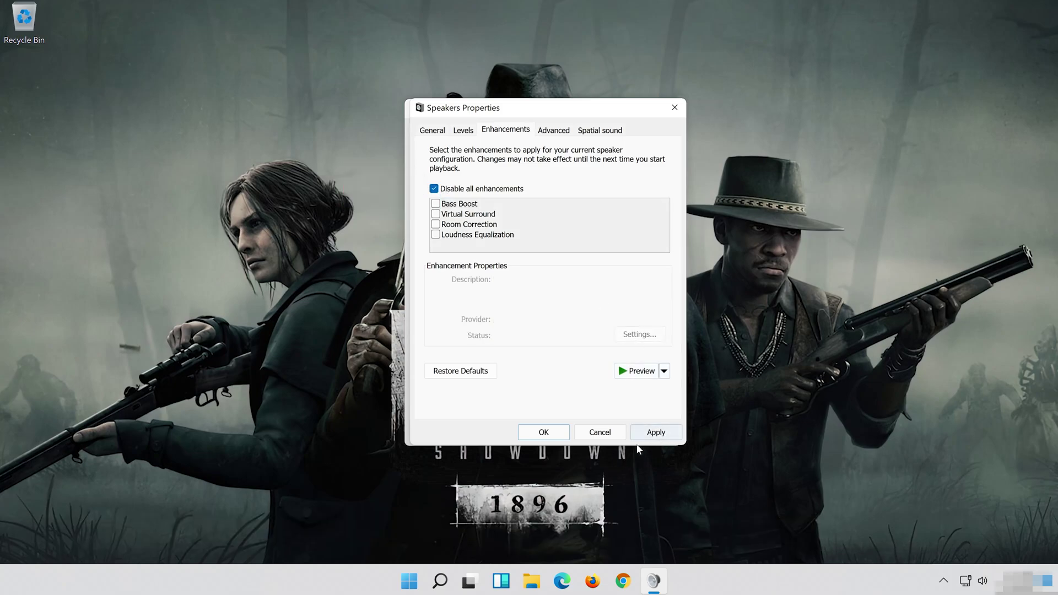
left_click(656, 432)
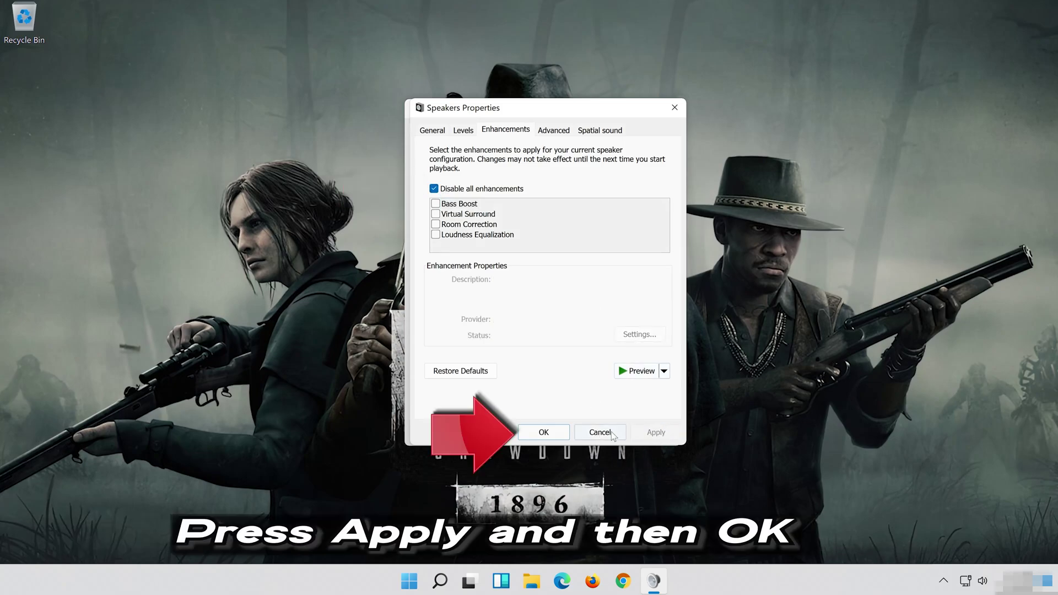
left_click(565, 429)
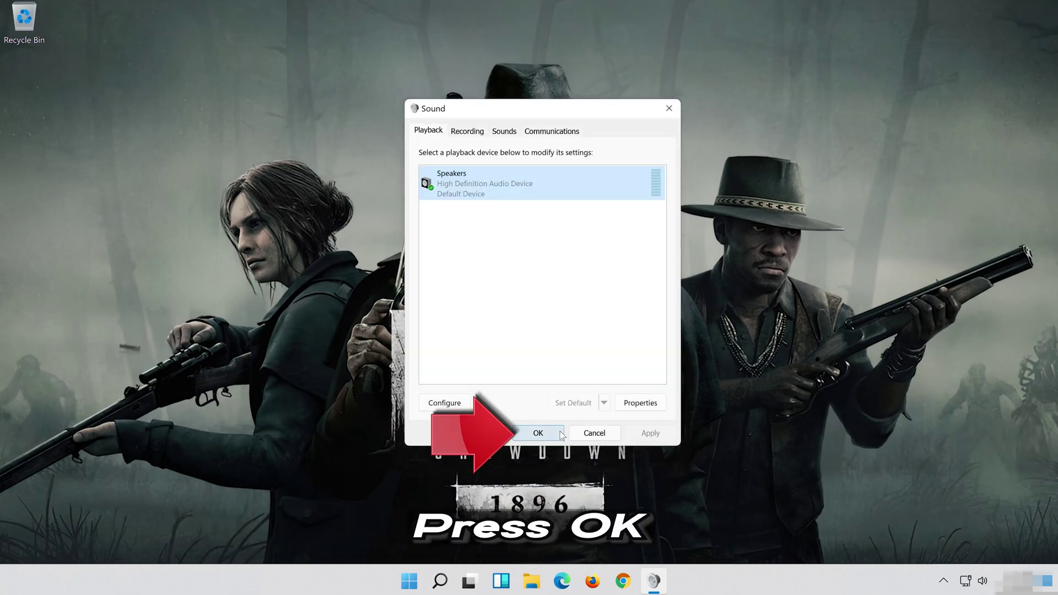
left_click(540, 435)
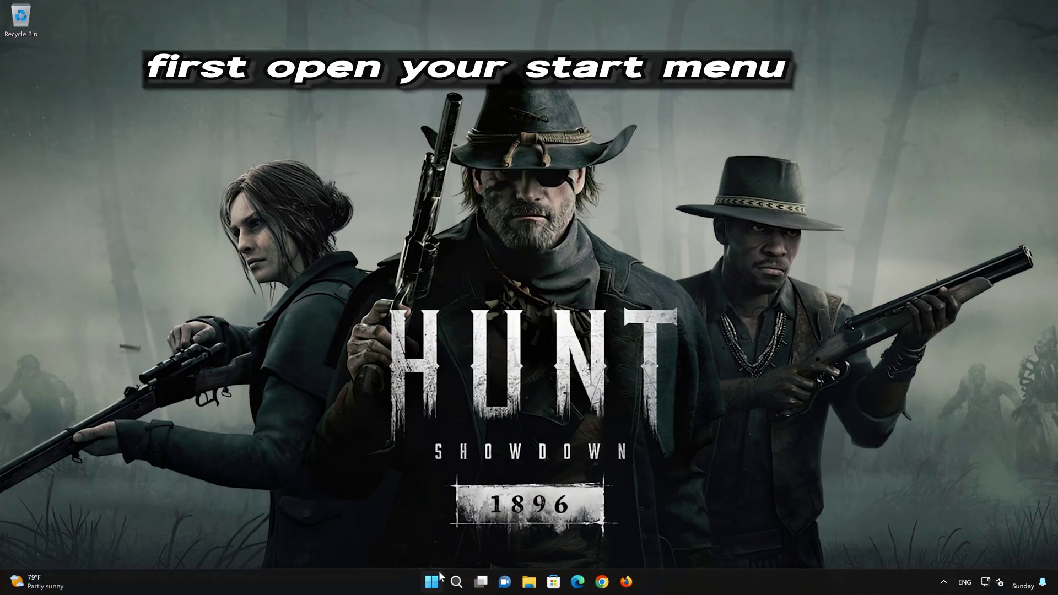
Step: Open the Other troubleshooters page under System > Troubleshoot in Windows Settings
left_click(438, 578)
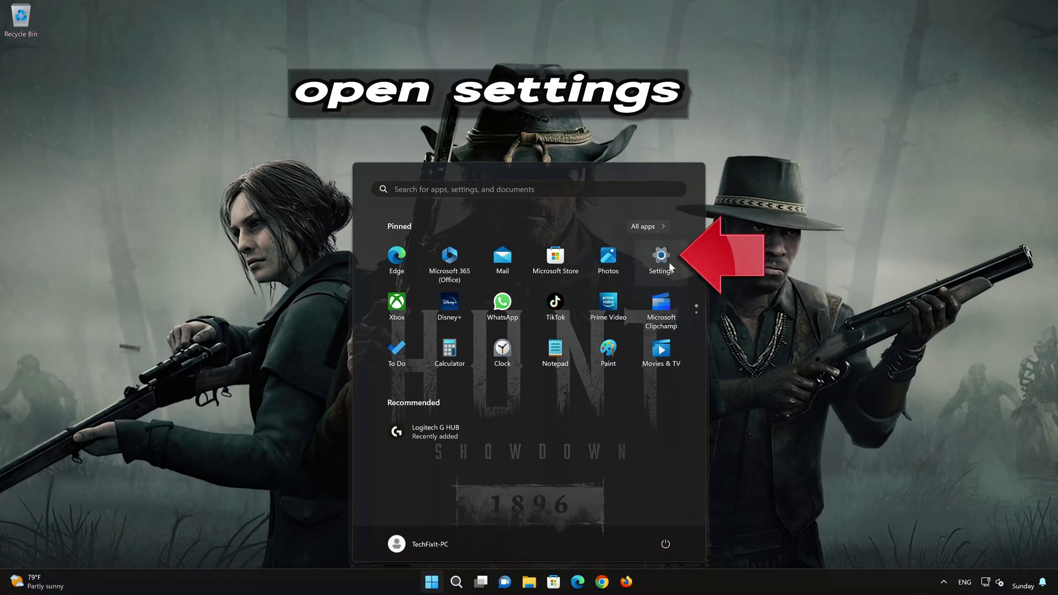
left_click(670, 265)
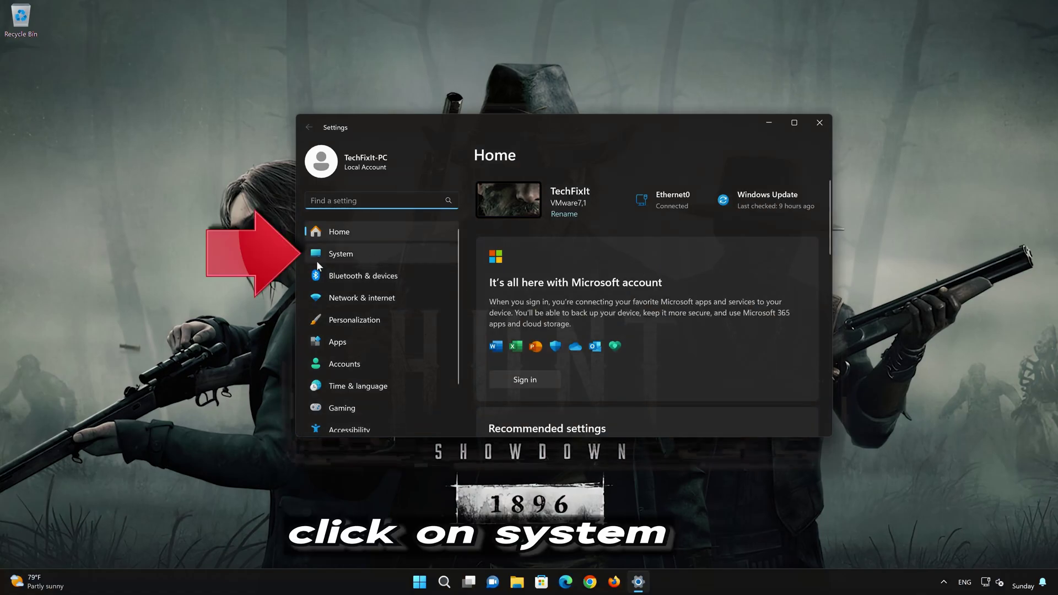
left_click(375, 254)
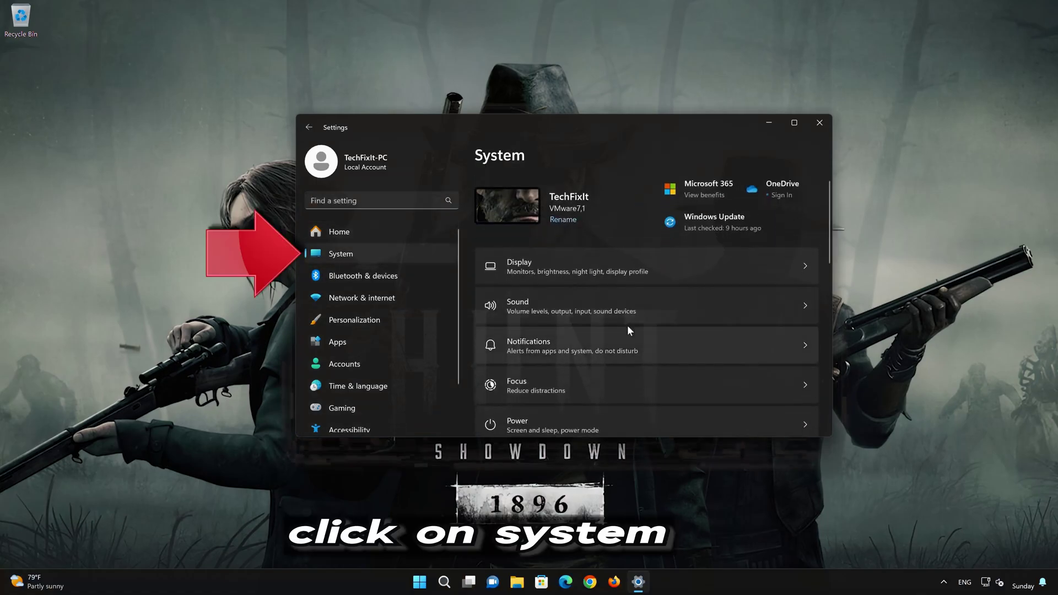
scroll(627, 326, "down", 5)
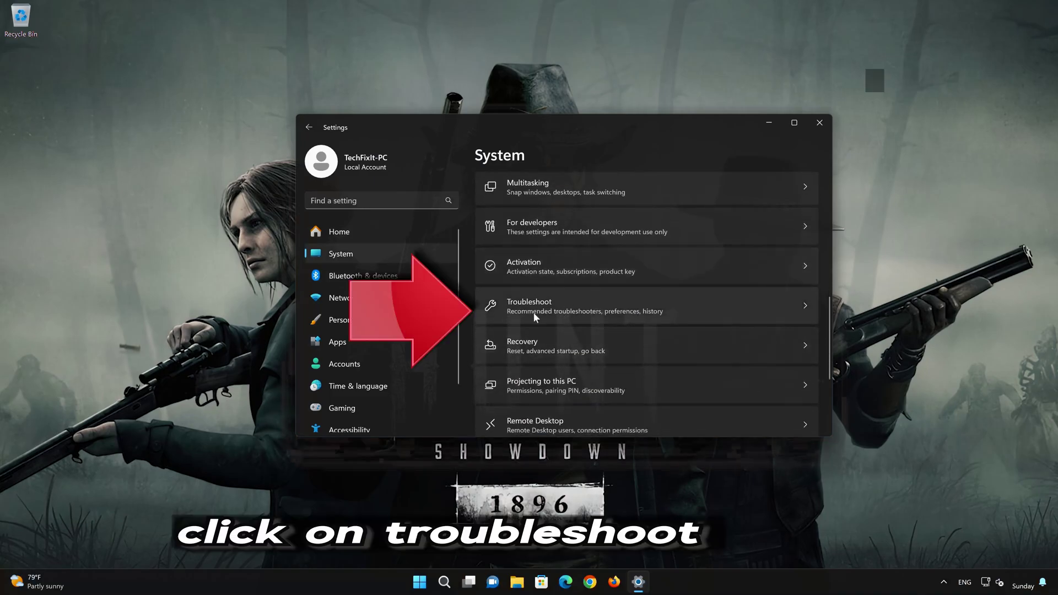
scroll(581, 275, "down", 1)
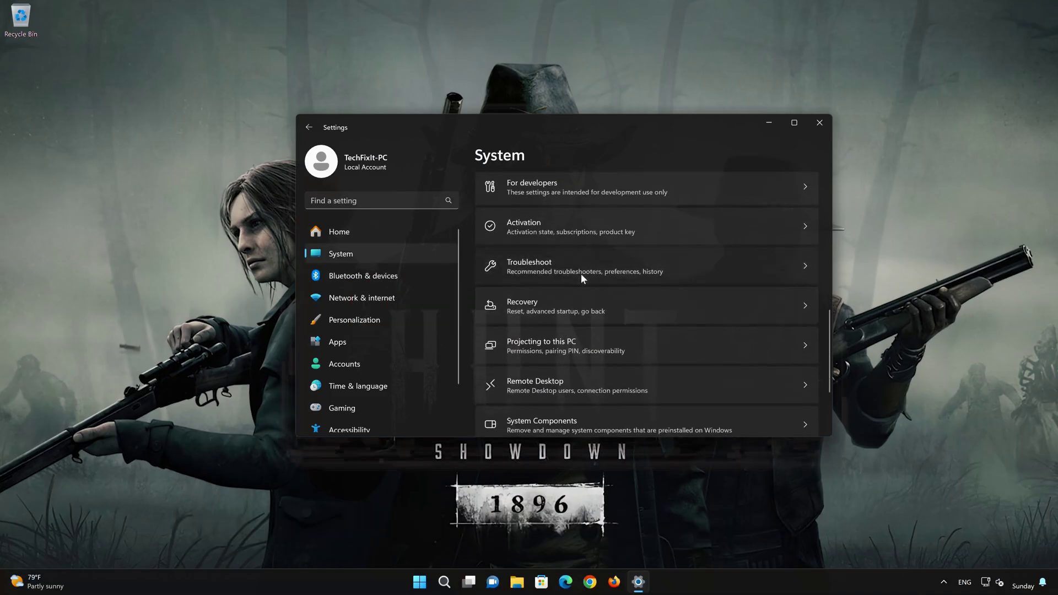
left_click(581, 274)
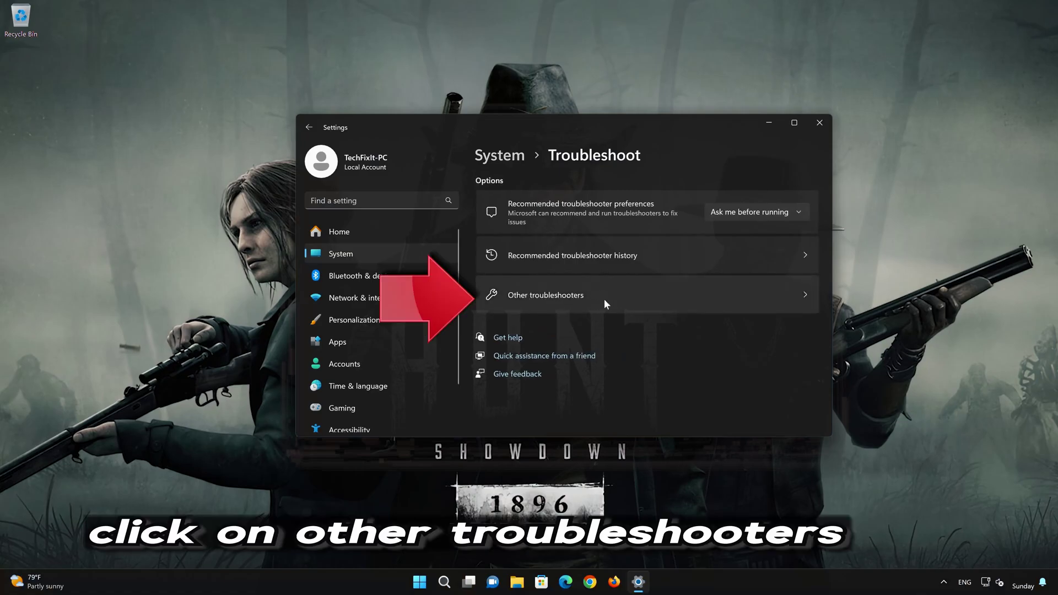
left_click(569, 301)
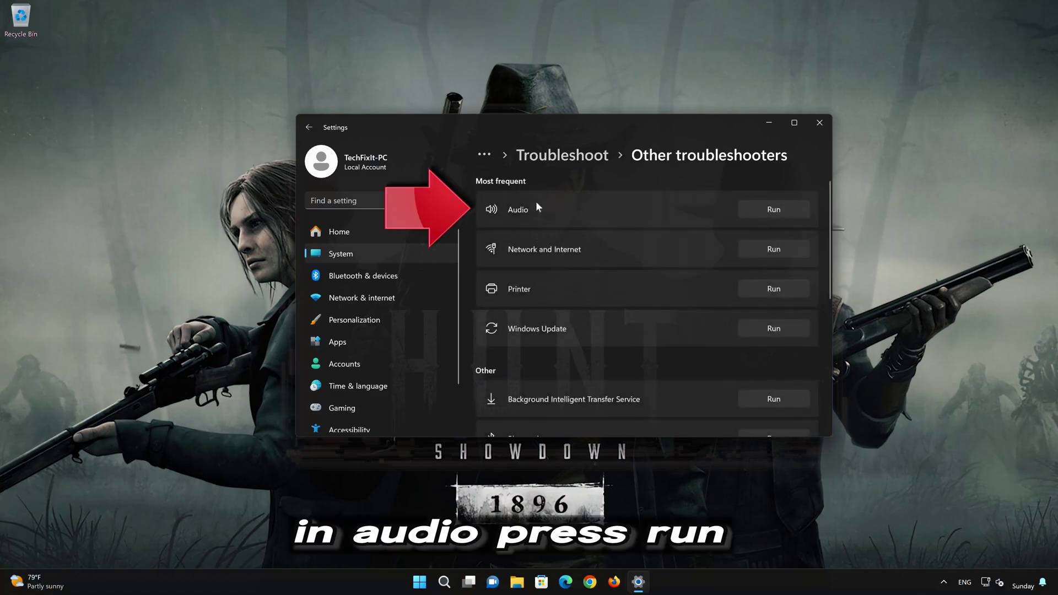
Step: Run the Audio troubleshooter, consenting to automated diagnostics and to the automatic restart of the audio services
left_click(776, 210)
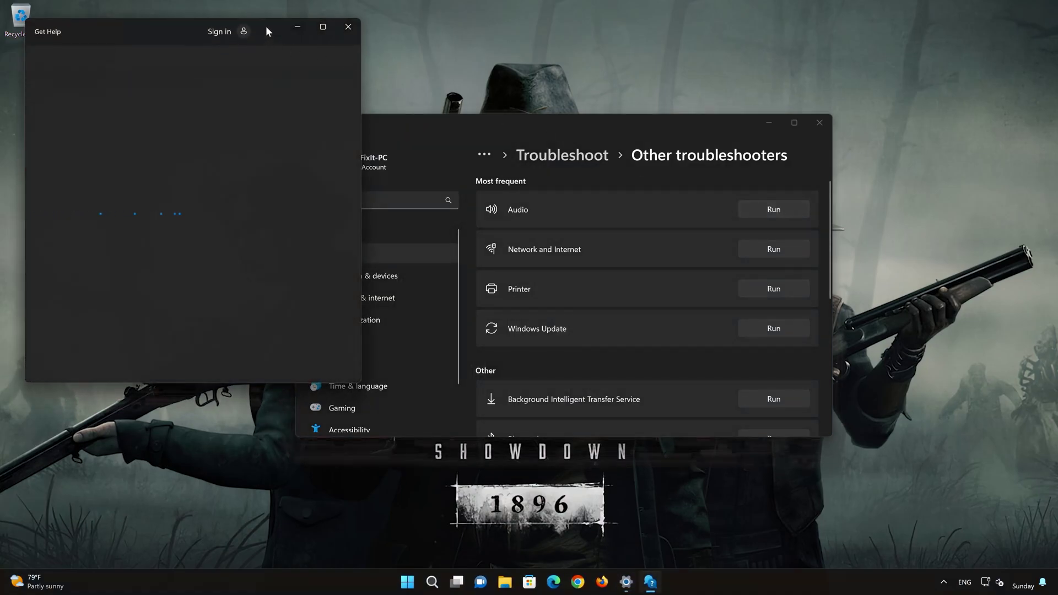
left_click_drag(266, 27, 584, 94)
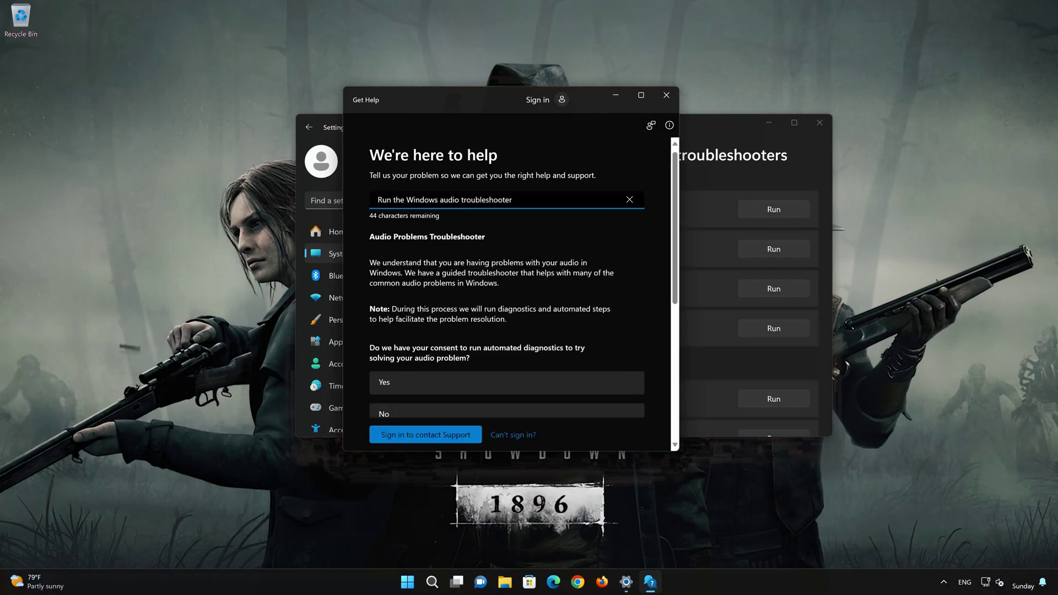
left_click(441, 387)
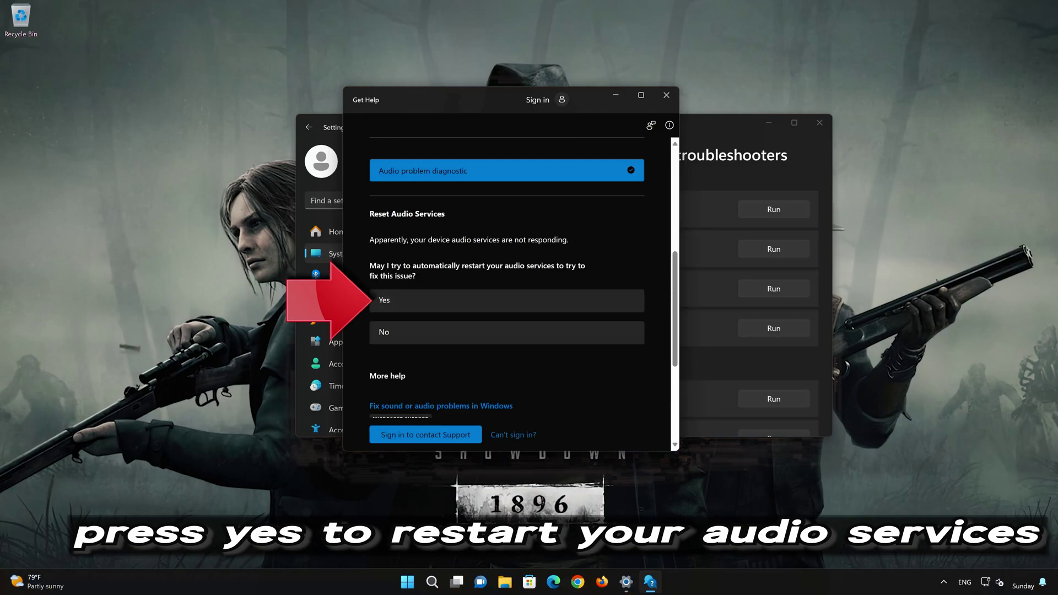
left_click(441, 307)
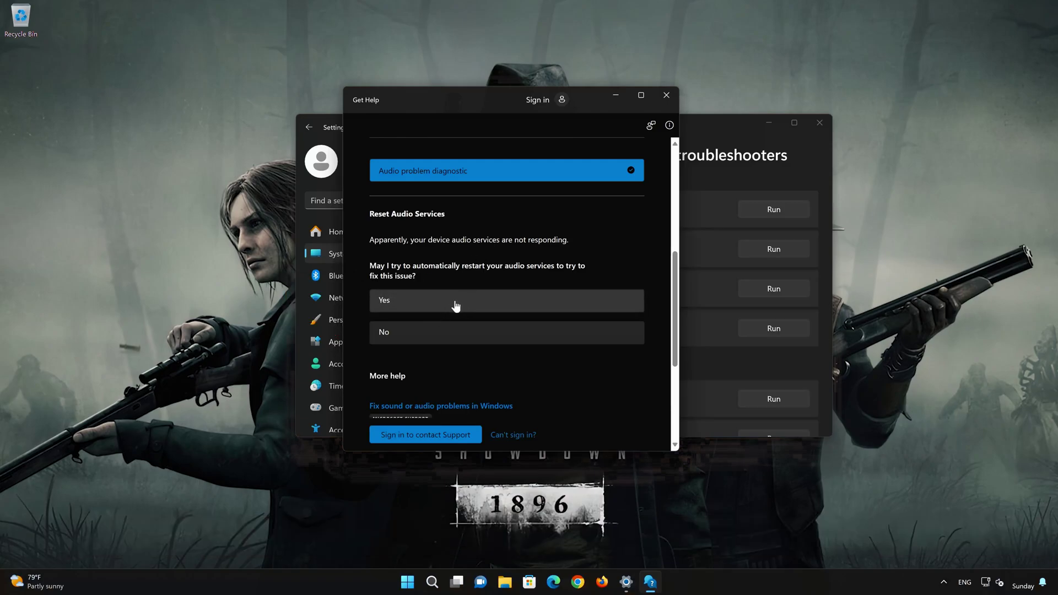
left_click(455, 305)
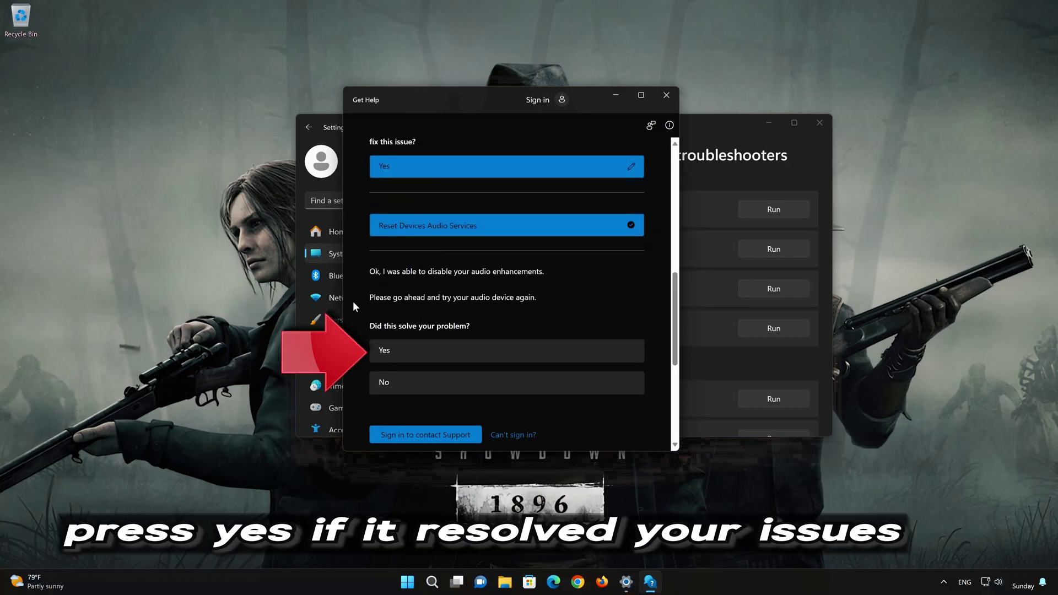
Step: Answer Yes to whether the audio problem was solved, and close the Get Help and Settings windows
left_click(456, 351)
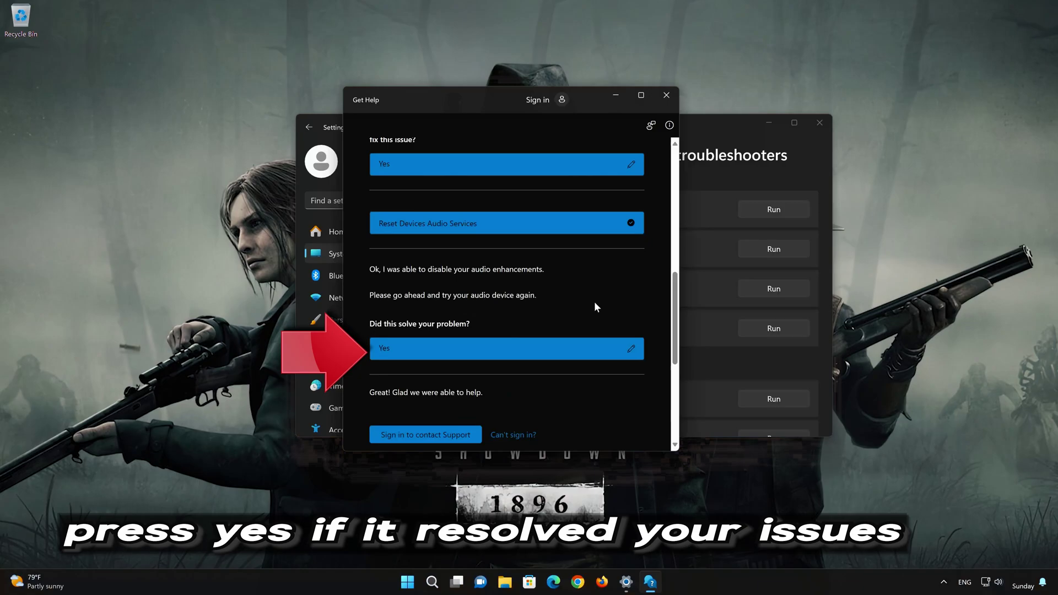
left_click(667, 96)
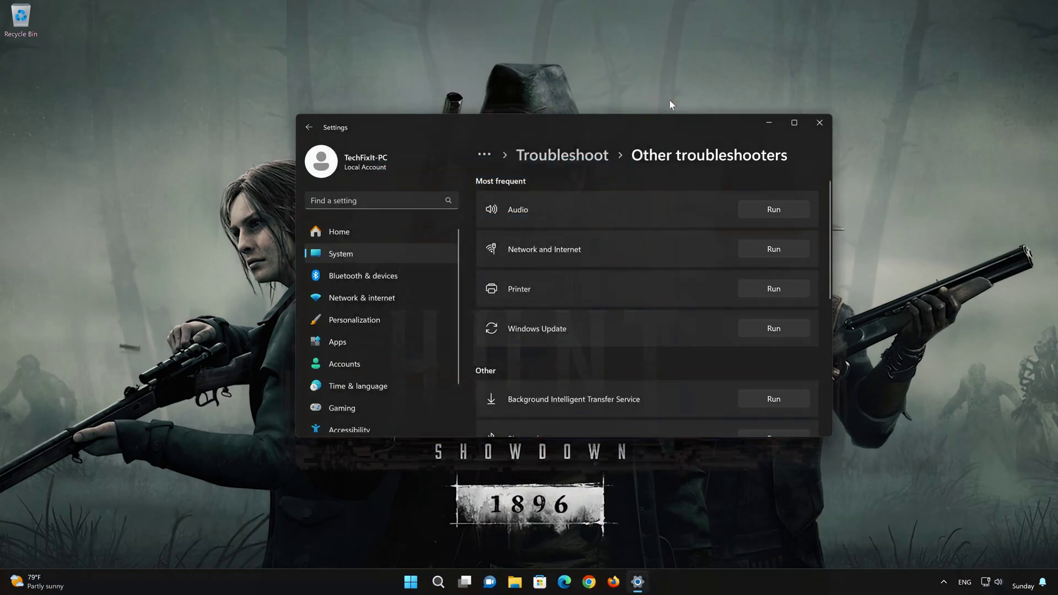
left_click(811, 127)
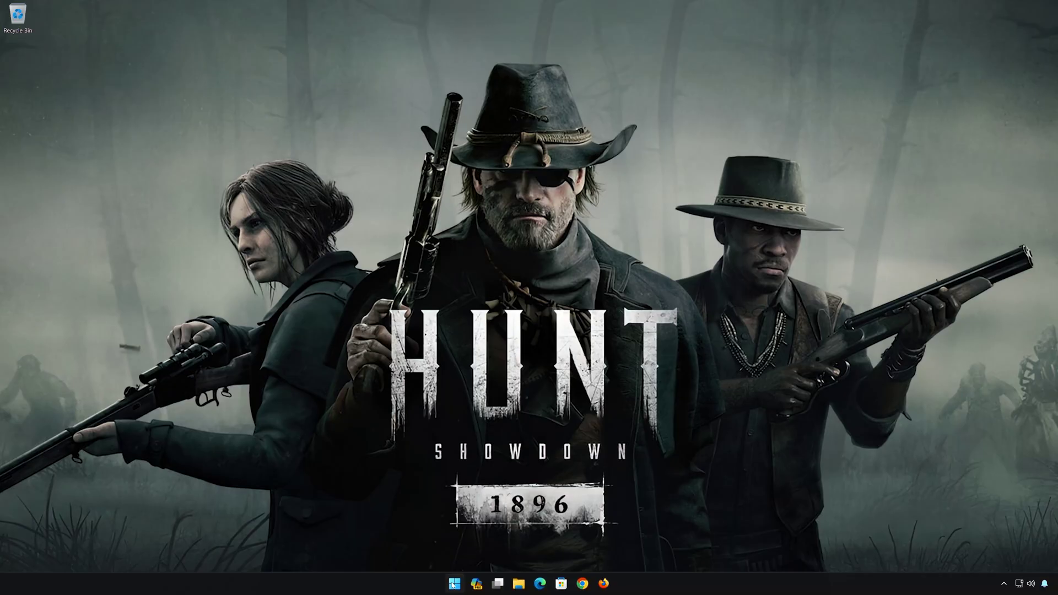
Step: Open the Sound dialog from Hardware and Sound in Control Panel, and close the Control Panel window
left_click(453, 584)
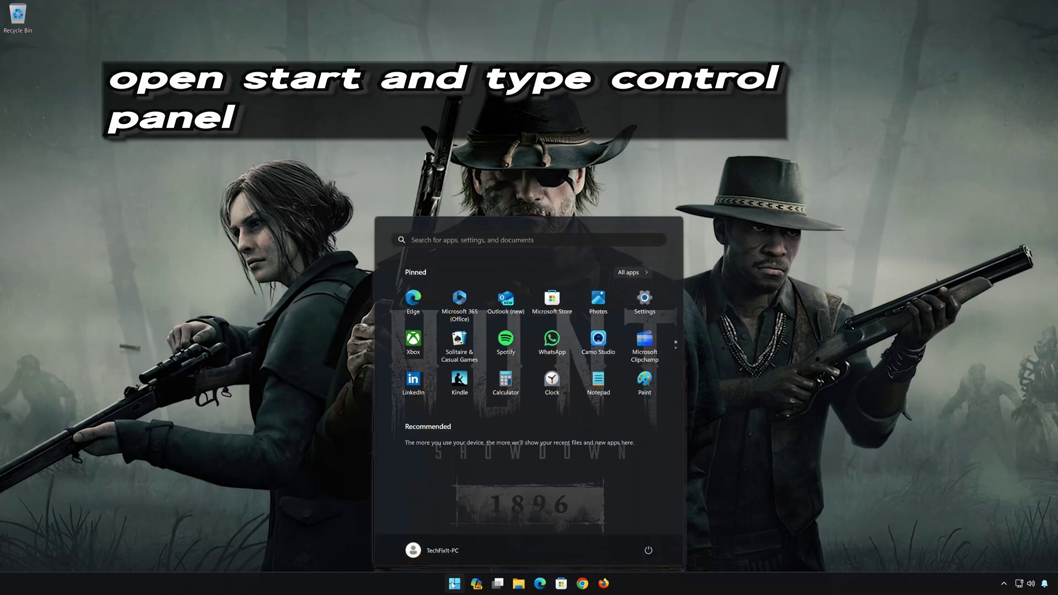
type("control panel")
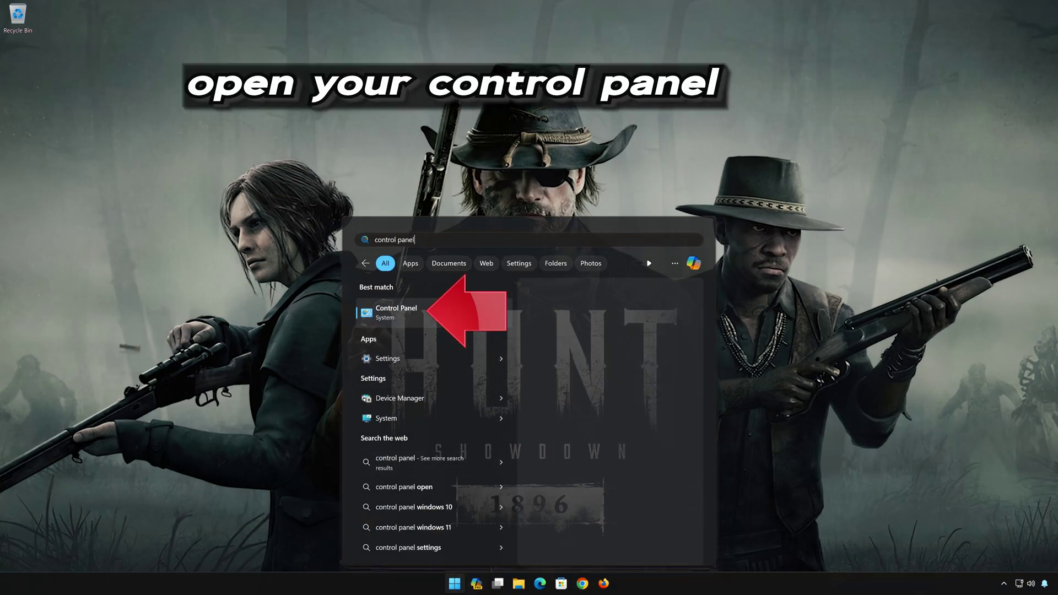
left_click(445, 314)
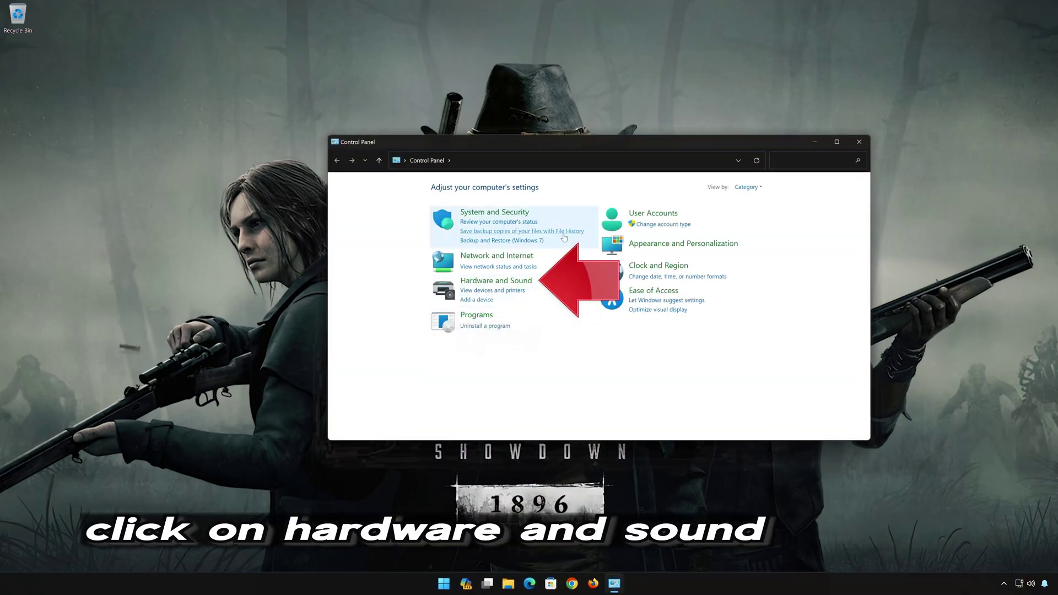
left_click(501, 282)
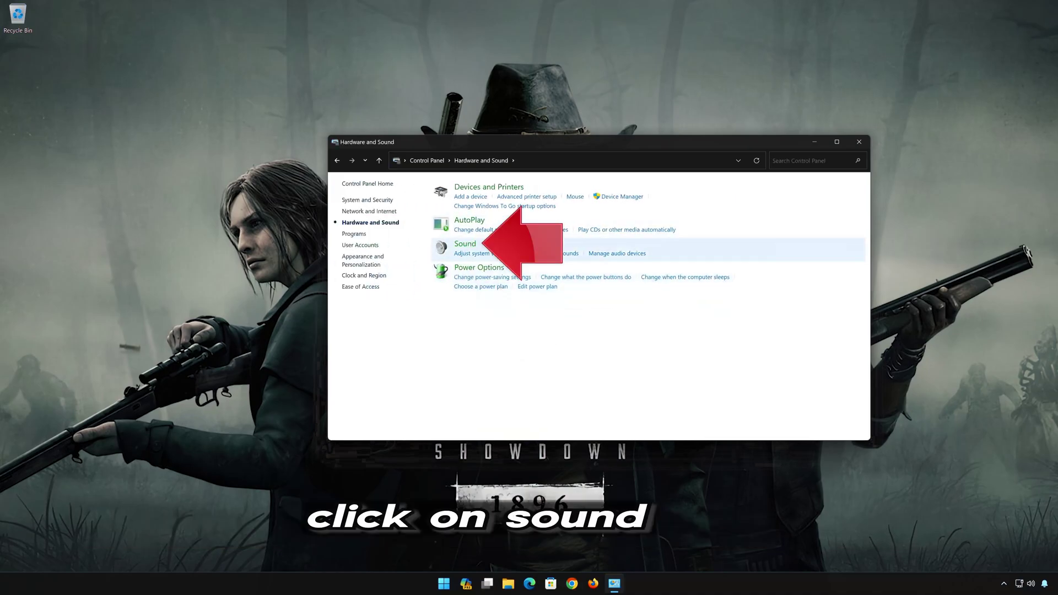
left_click(462, 244)
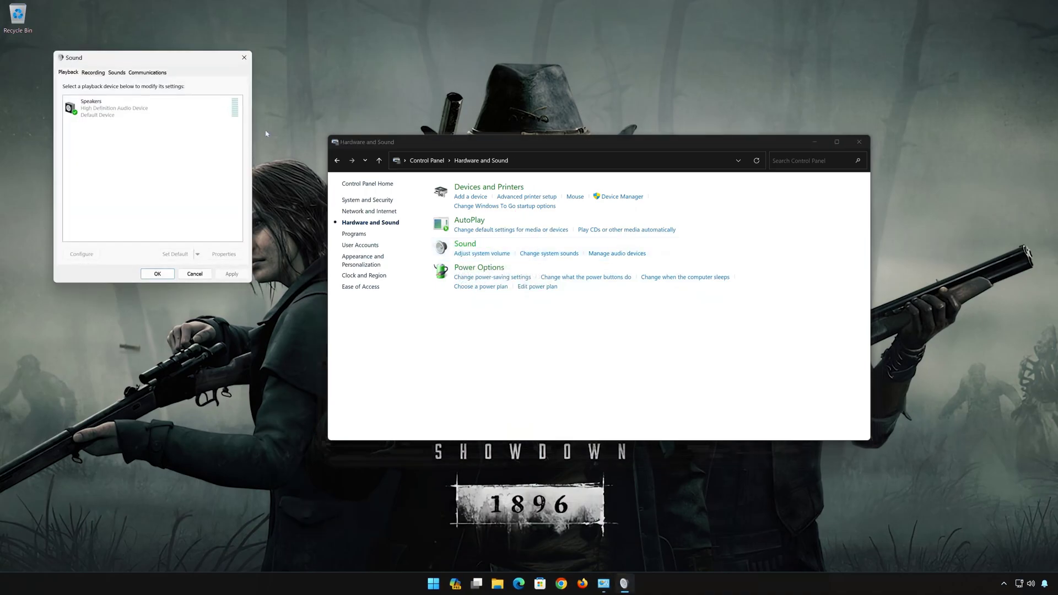
left_click_drag(190, 61, 627, 162)
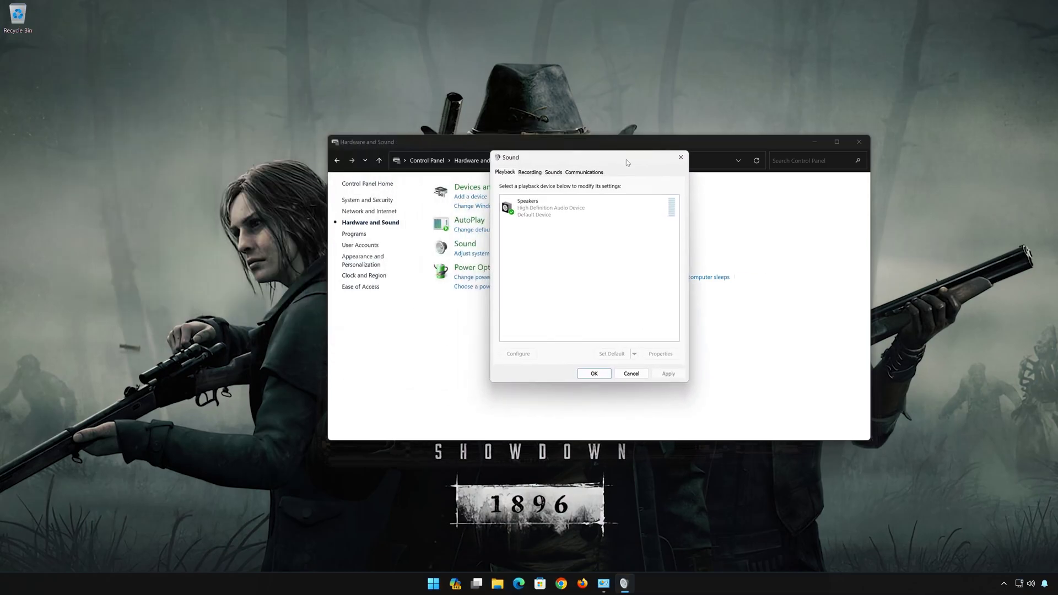
left_click(857, 142)
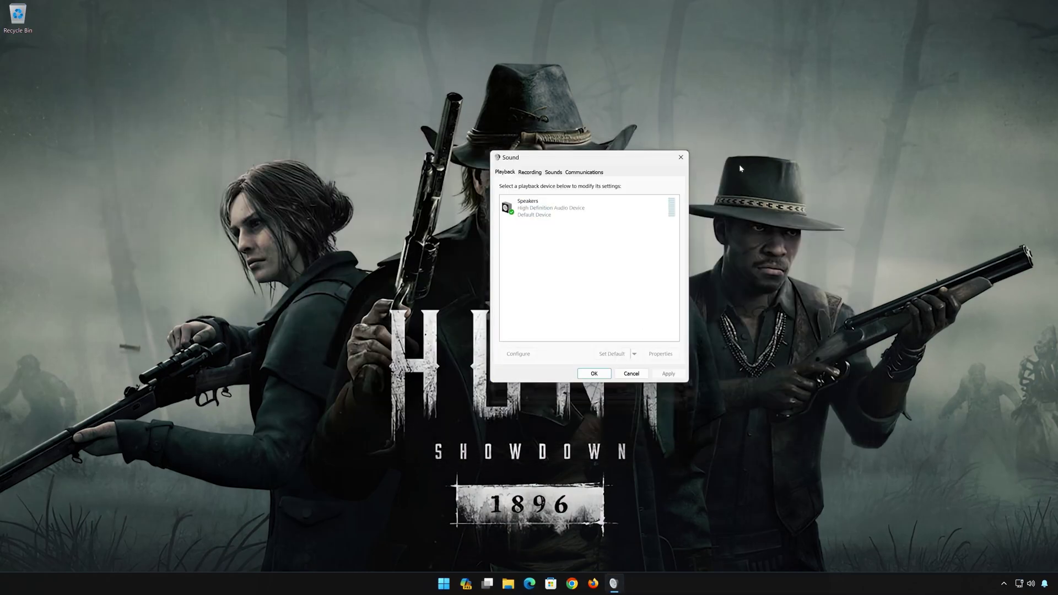
Step: Set the Speakers' default format to 16 bit, 44100 Hz (CD Quality) in their advanced properties and apply the change
left_click(573, 201)
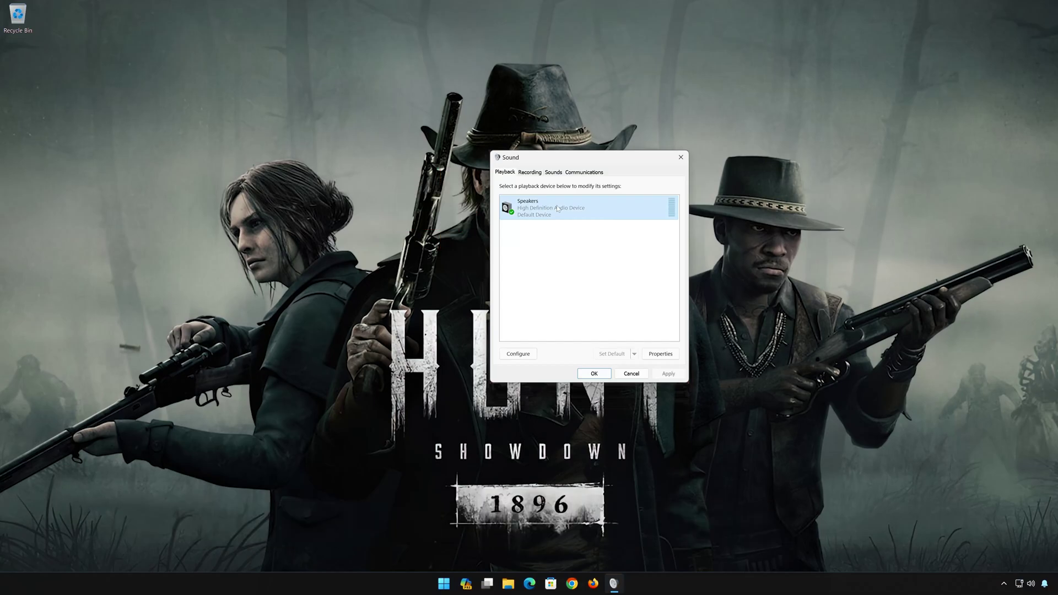
right_click(557, 209)
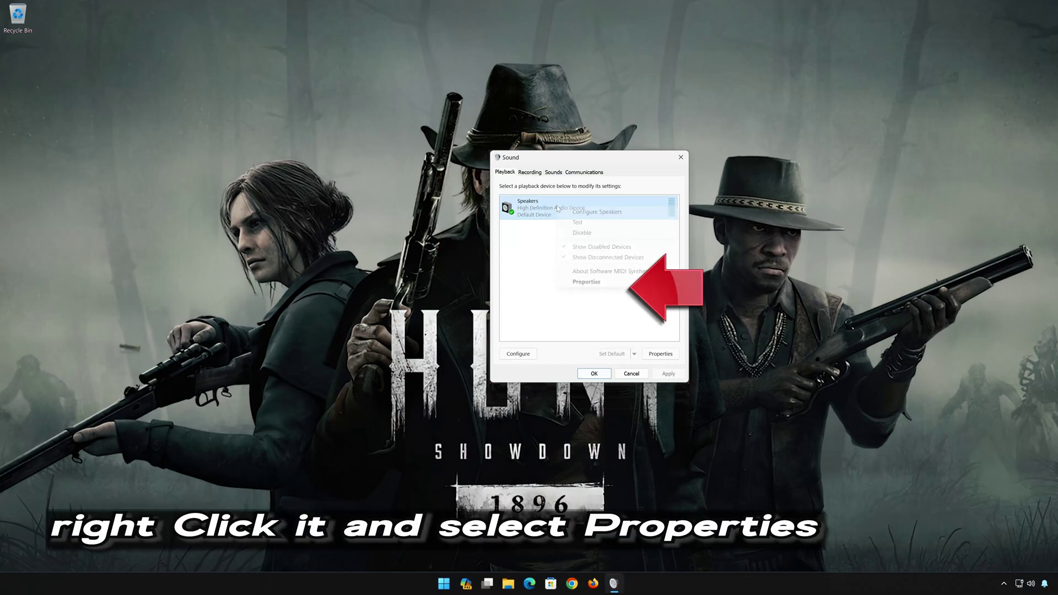
left_click(586, 282)
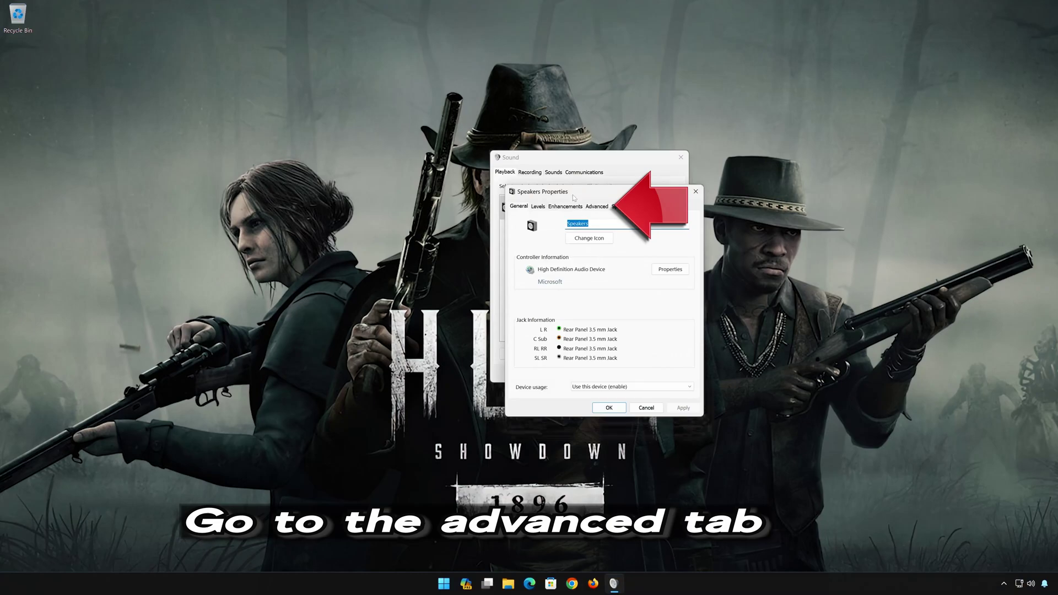
left_click(602, 208)
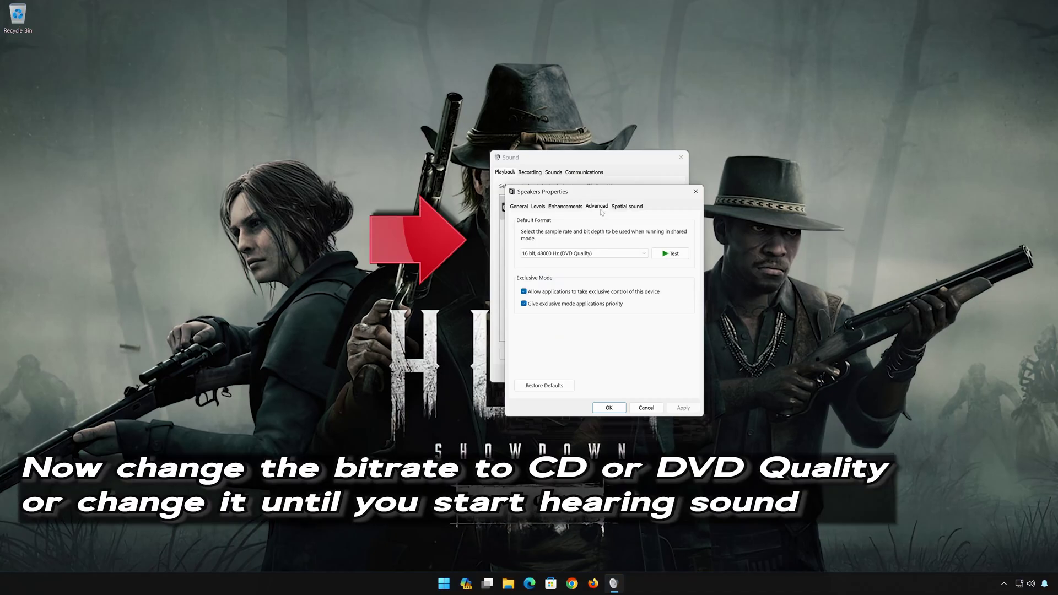
left_click(571, 255)
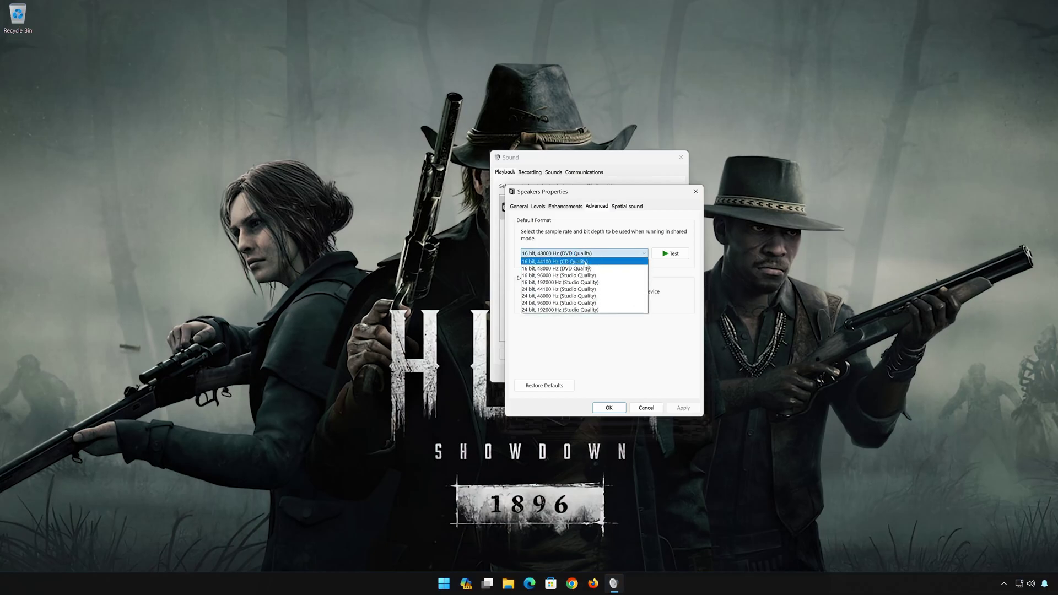
left_click(585, 263)
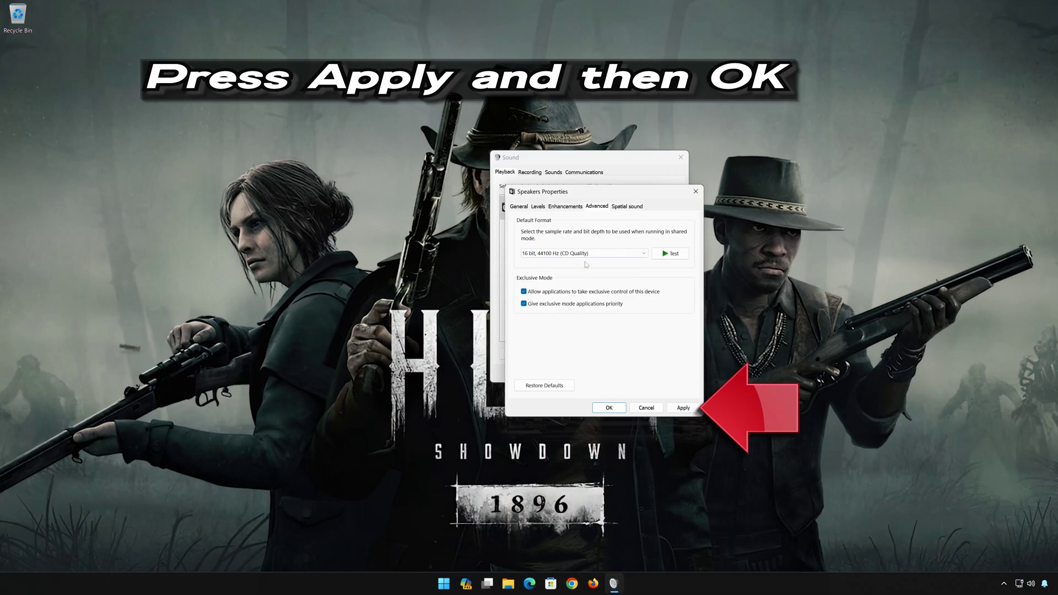
left_click(695, 409)
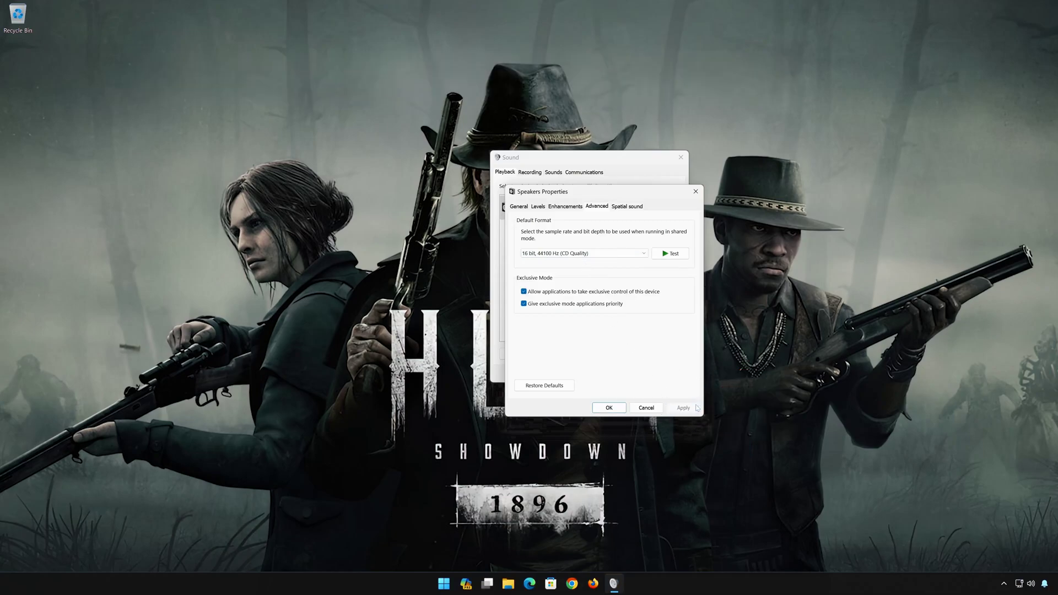
left_click(610, 407)
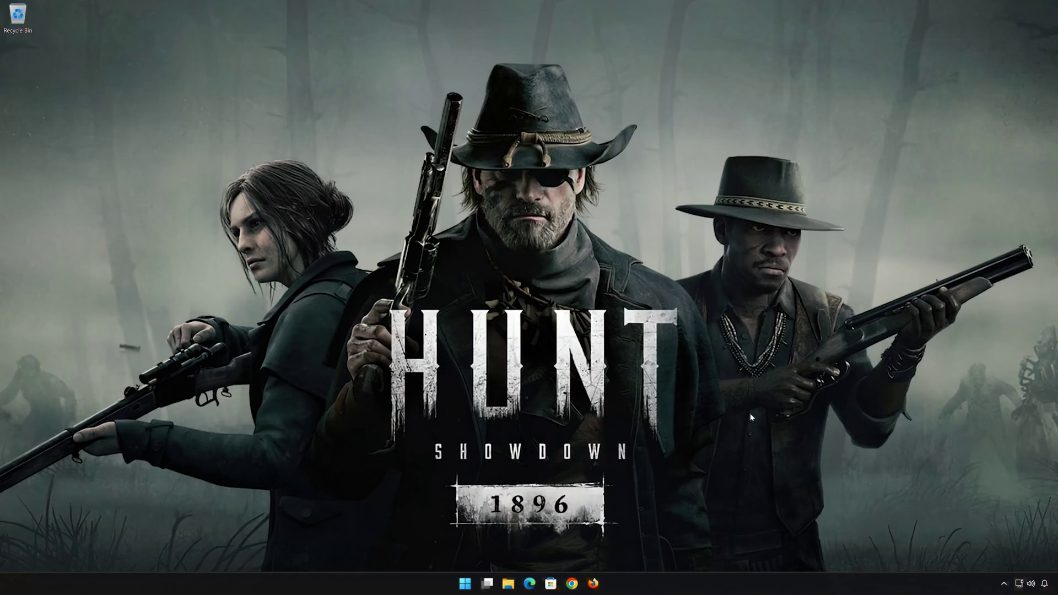
Step: Search Windows for "device manager", open Device Manager and move its window to the middle of the desktop
left_click(473, 583)
type("de")
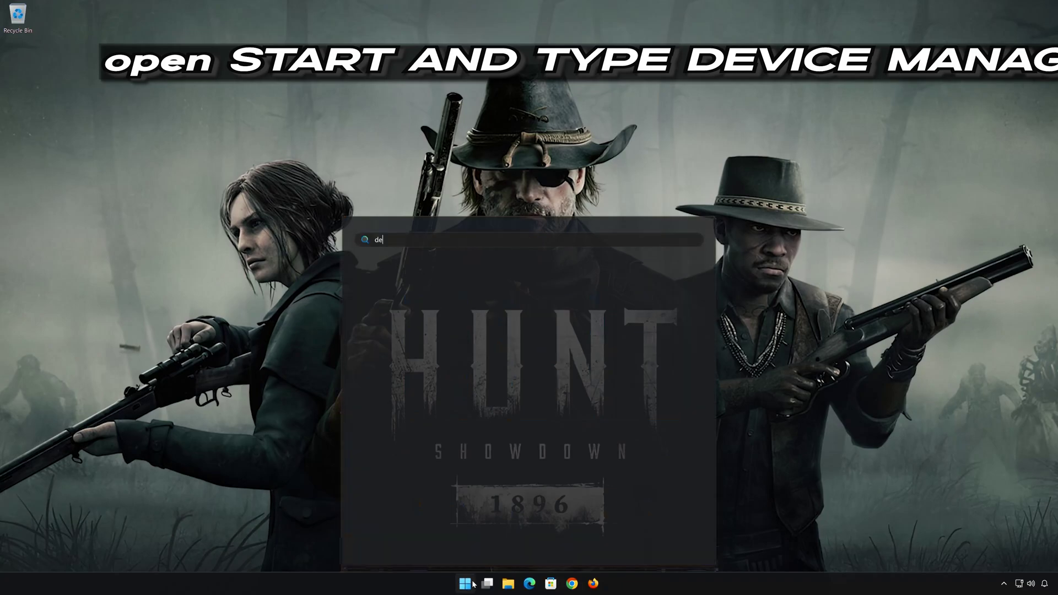
type("vice manager")
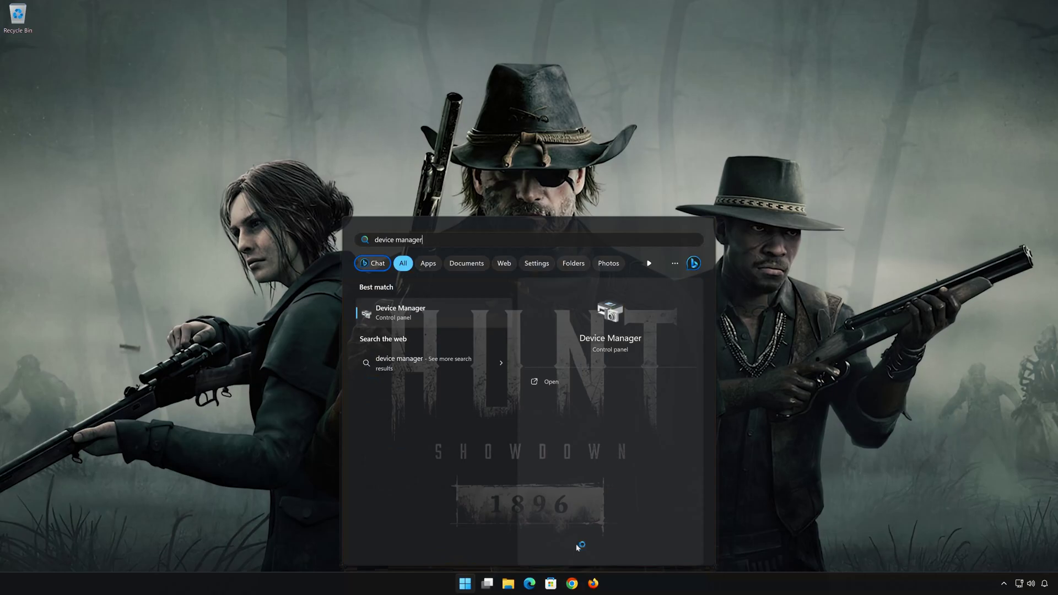
left_click(418, 316)
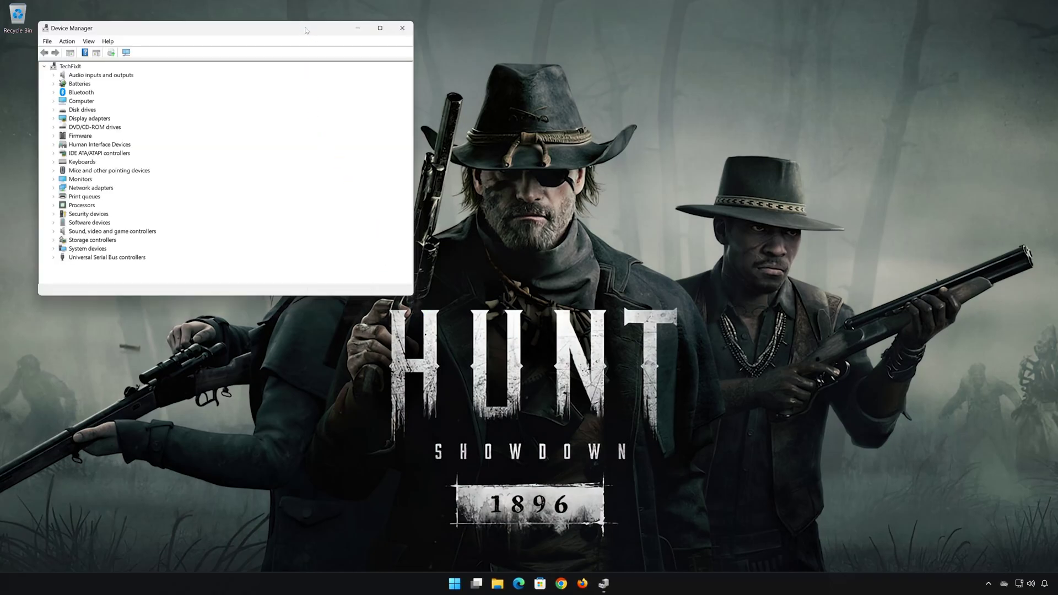
left_click_drag(307, 30, 649, 127)
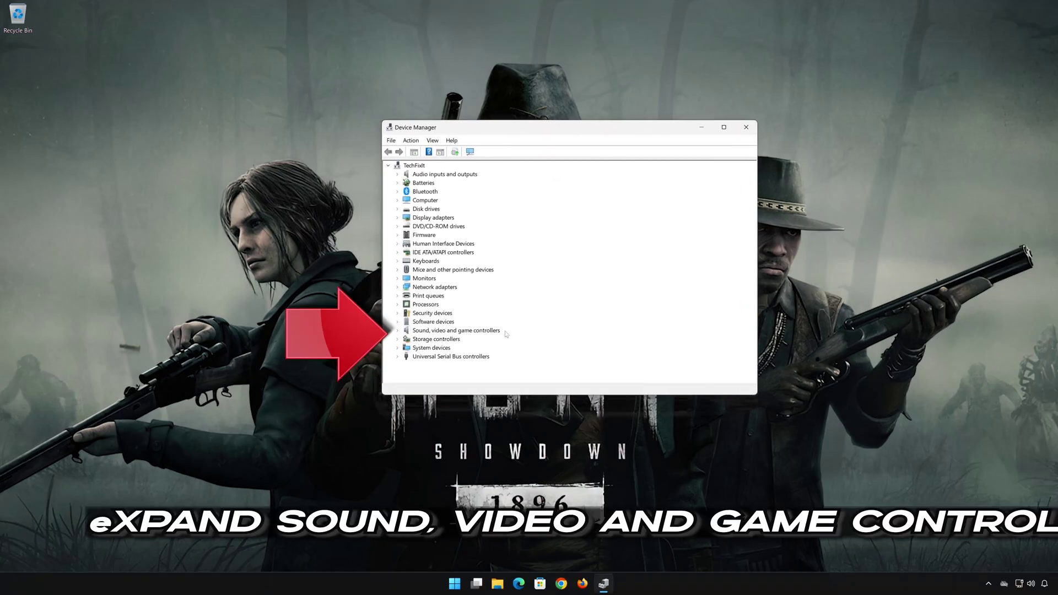
Step: Open the driver properties of High Definition Audio Device under Sound, video and game controllers
left_click(397, 330)
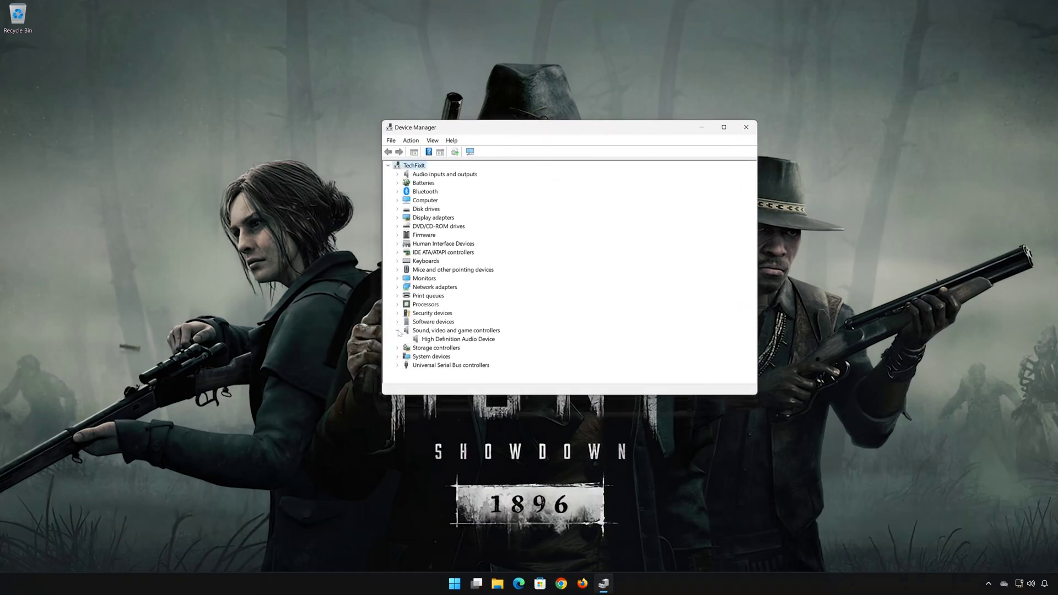
left_click(432, 340)
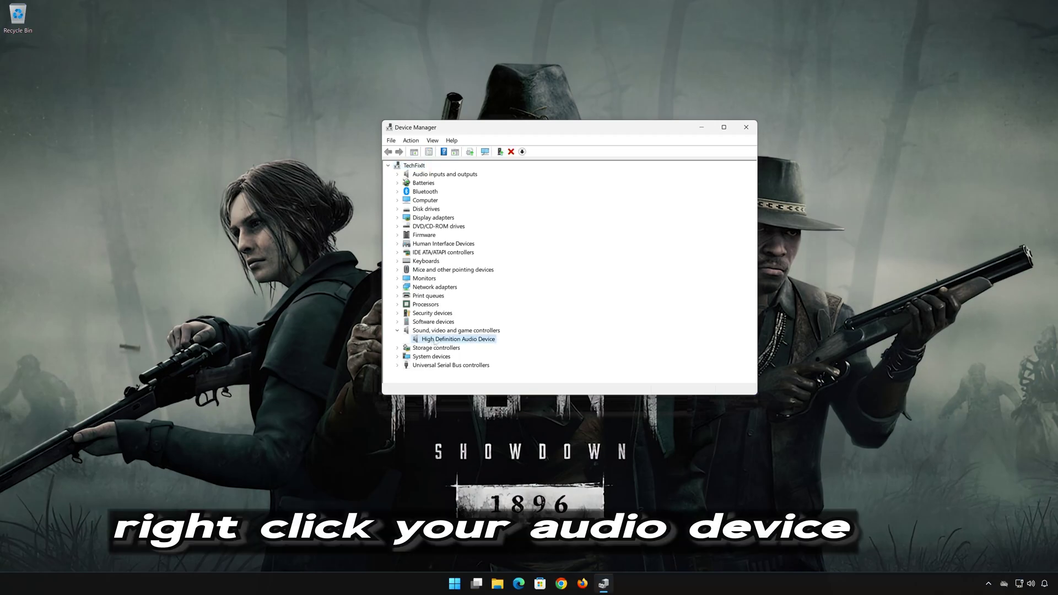
right_click(460, 341)
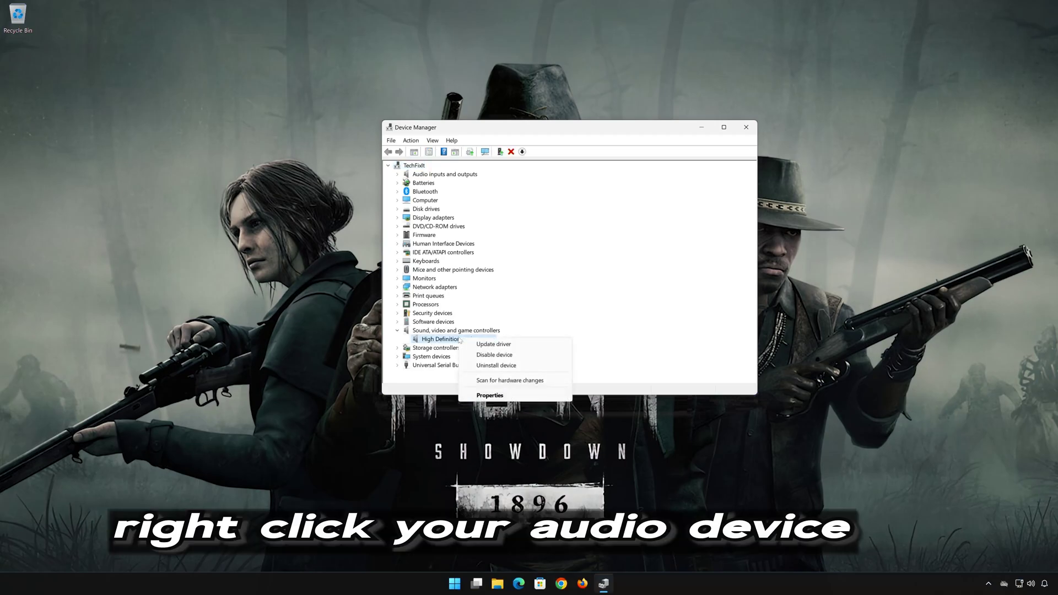
left_click(515, 398)
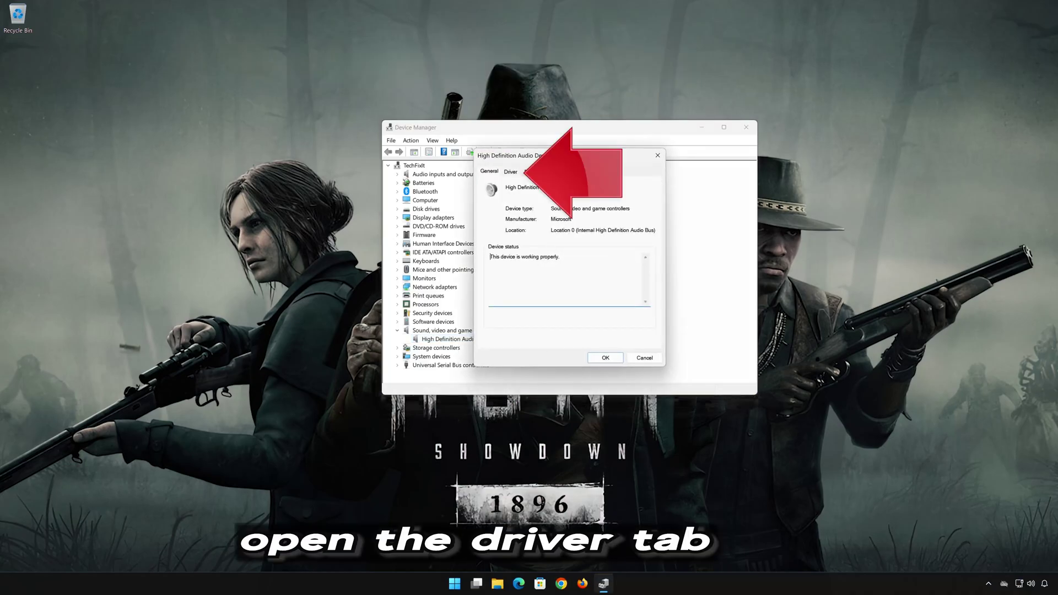
left_click(510, 173)
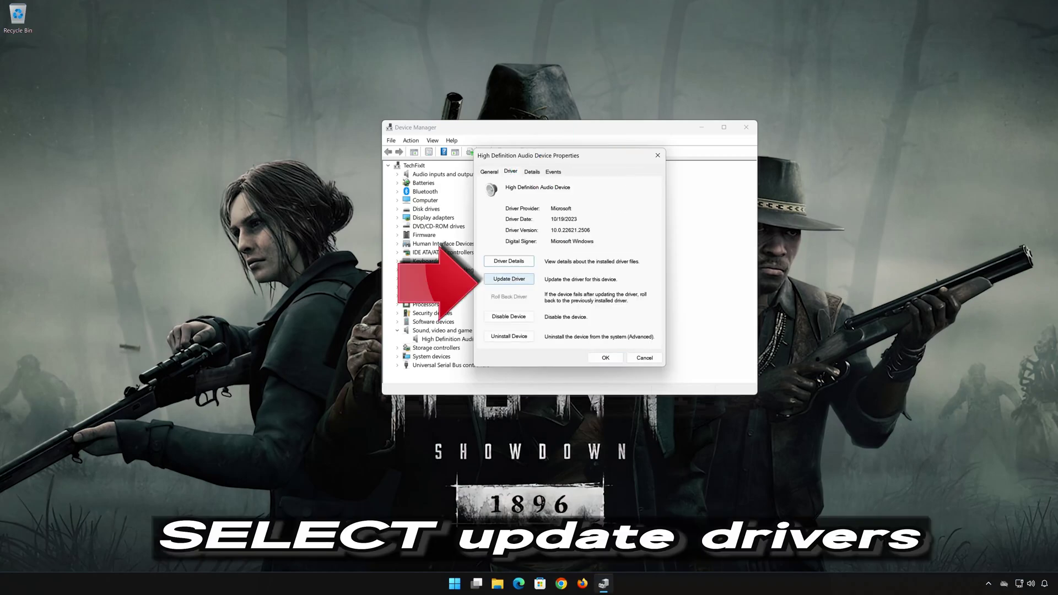
Step: Update the driver manually with High Definition Audio Device from the list of available drivers on the computer, accepting the compatibility warning
left_click(516, 282)
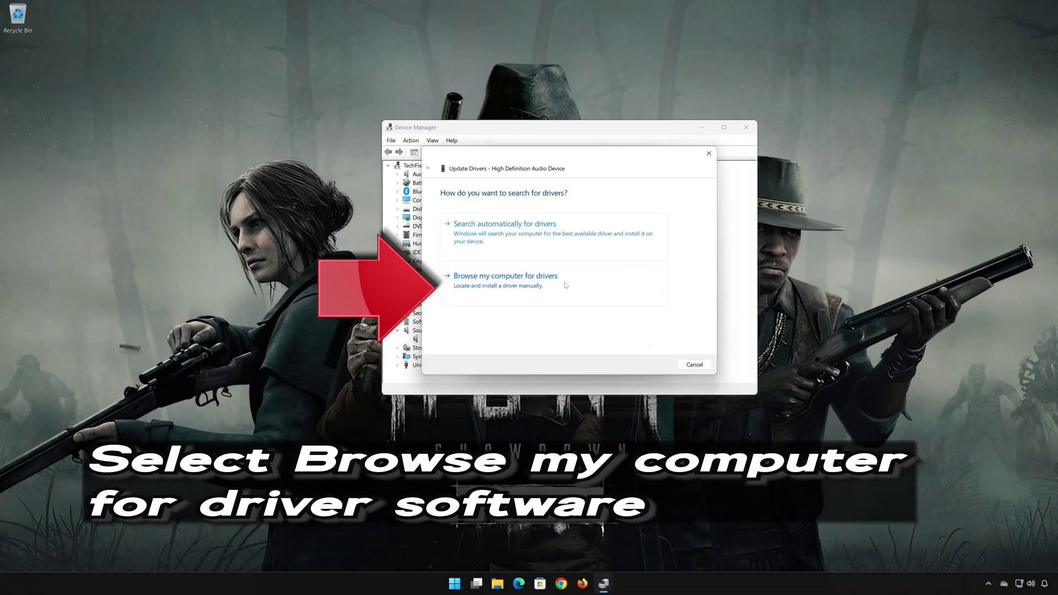
left_click(503, 286)
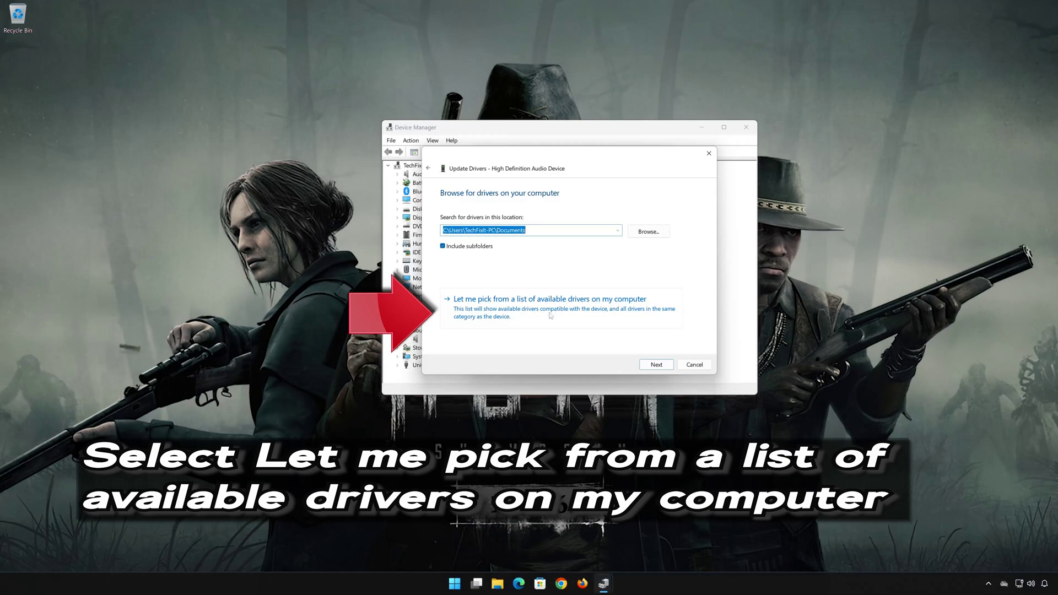
left_click(529, 316)
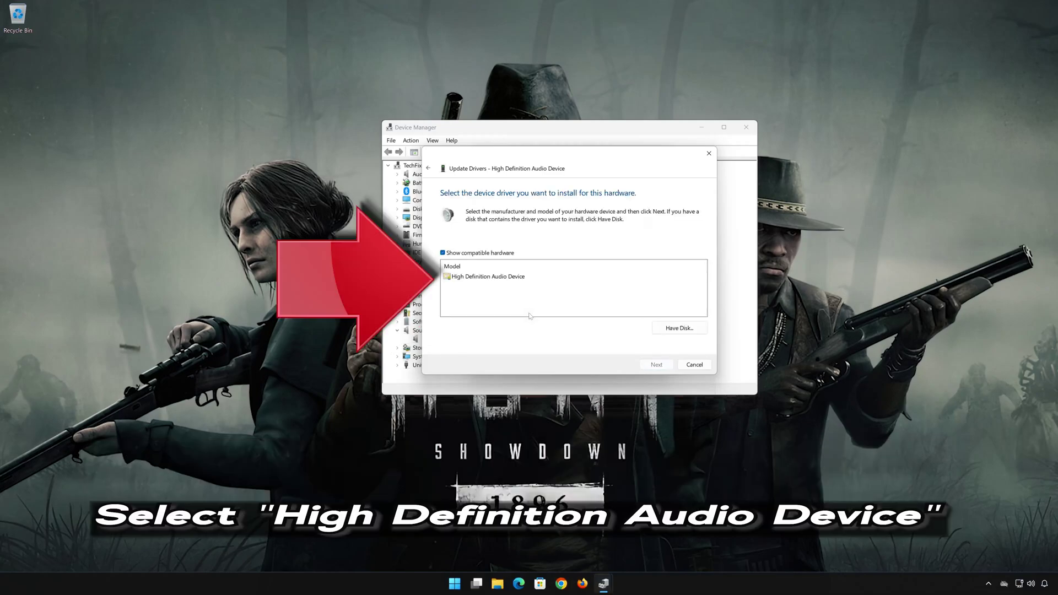
left_click(510, 280)
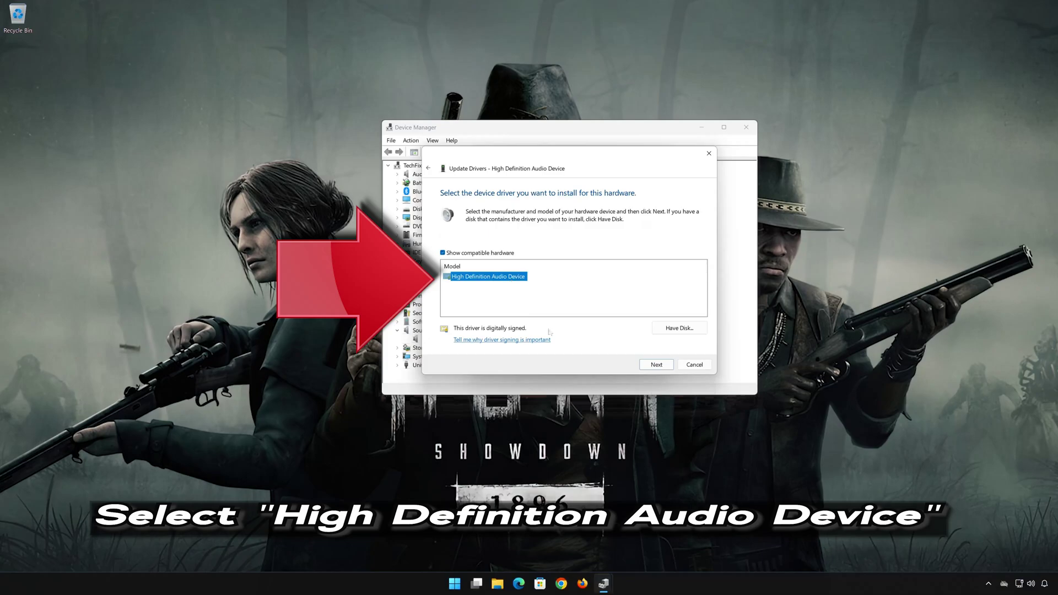
left_click(657, 365)
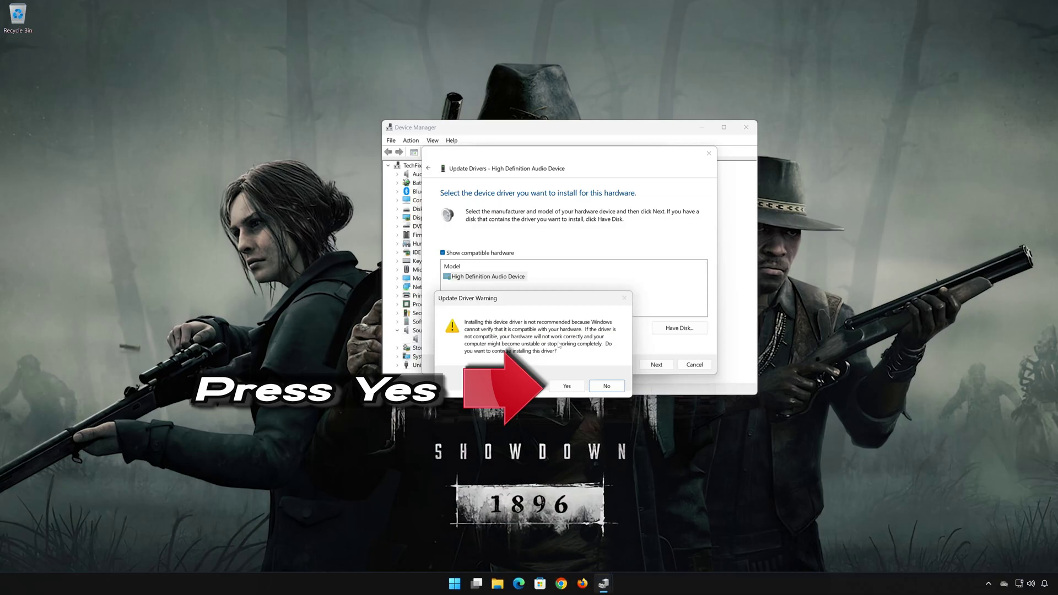
left_click(575, 389)
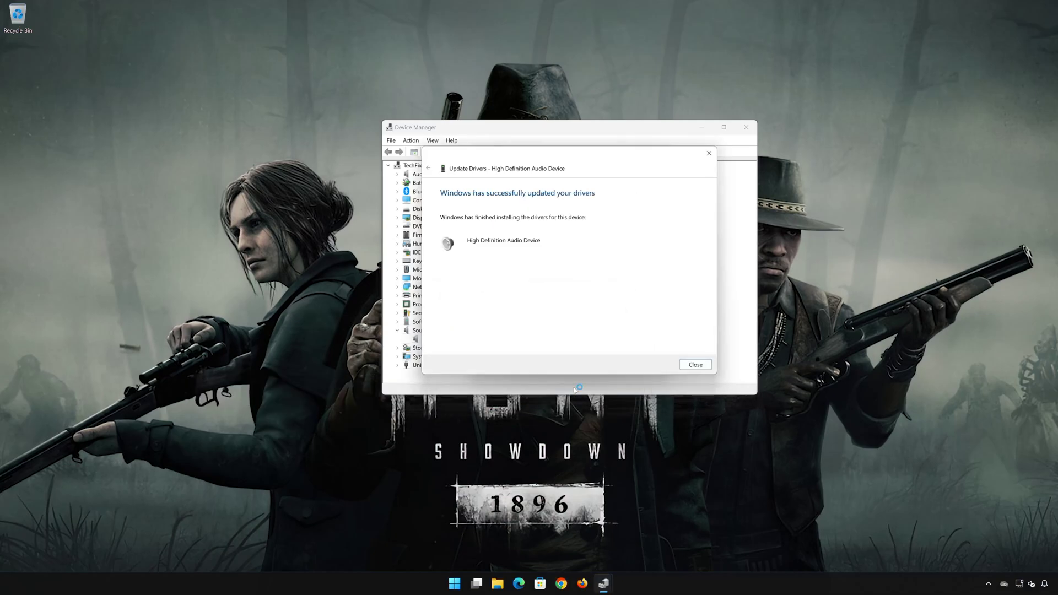
left_click(696, 365)
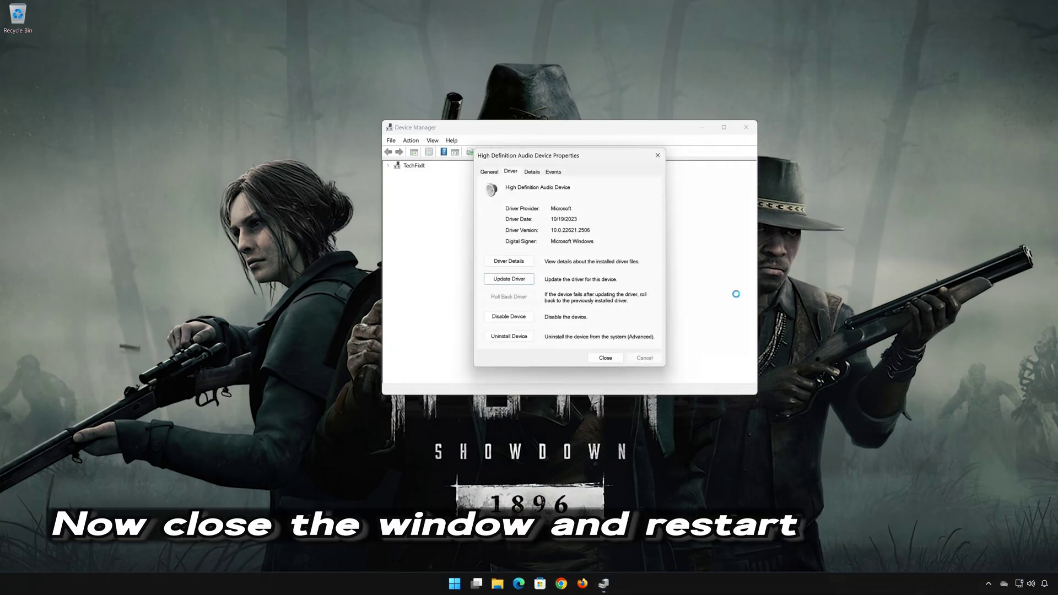
Step: Close the device properties and Device Manager, and restart the computer
left_click(609, 356)
left_click(746, 127)
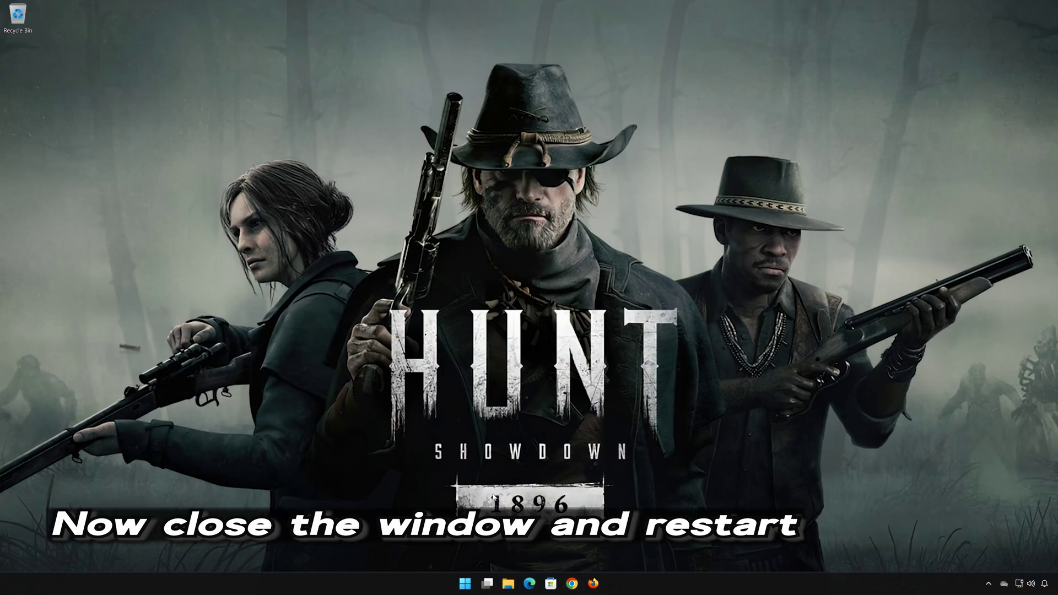
left_click(470, 582)
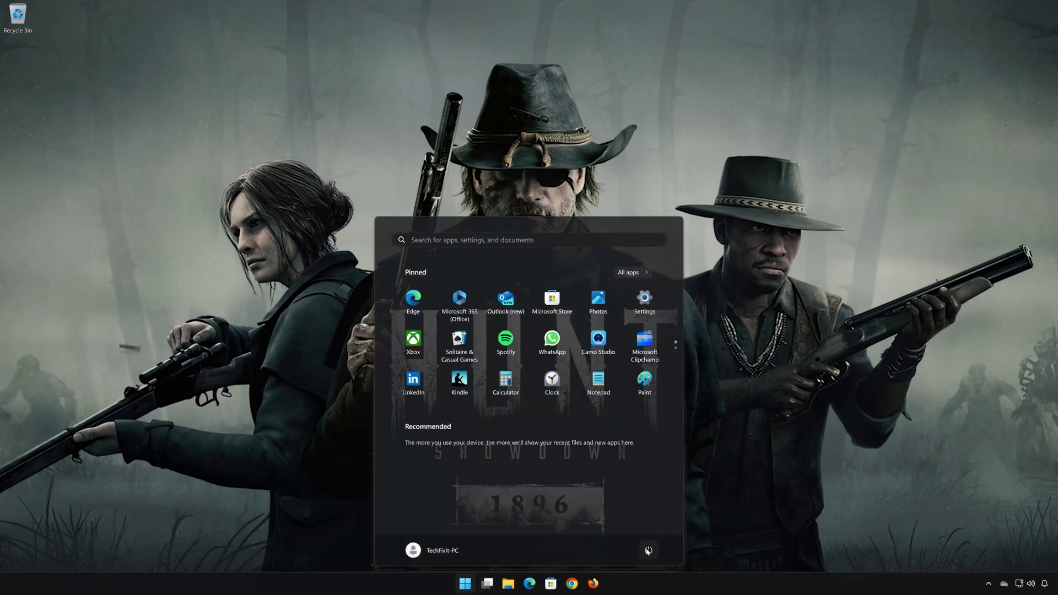
left_click(648, 550)
left_click(648, 533)
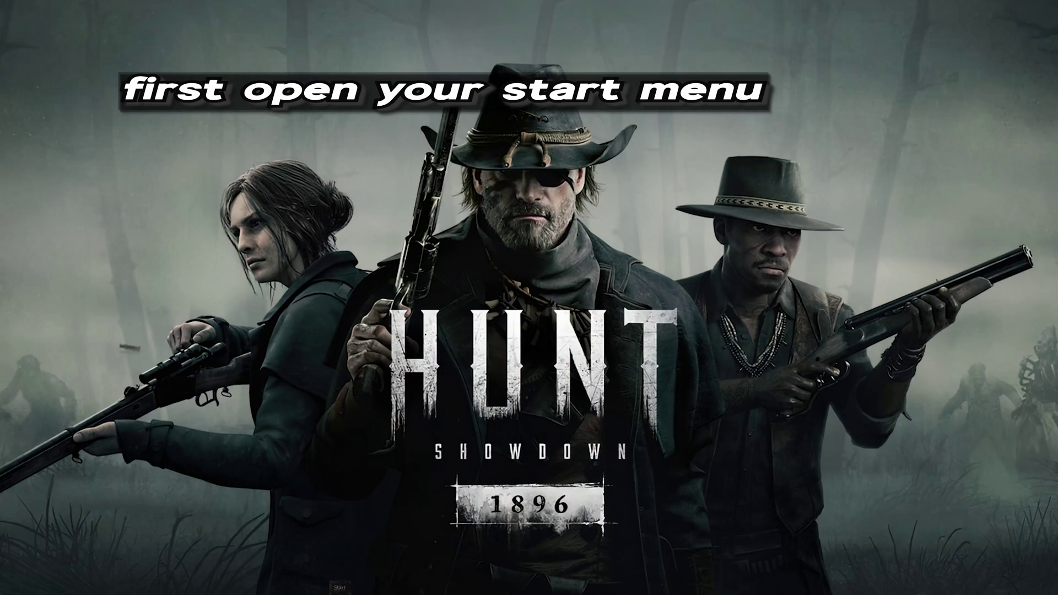
Step: Open the Sound page under System in Windows Settings
key("super")
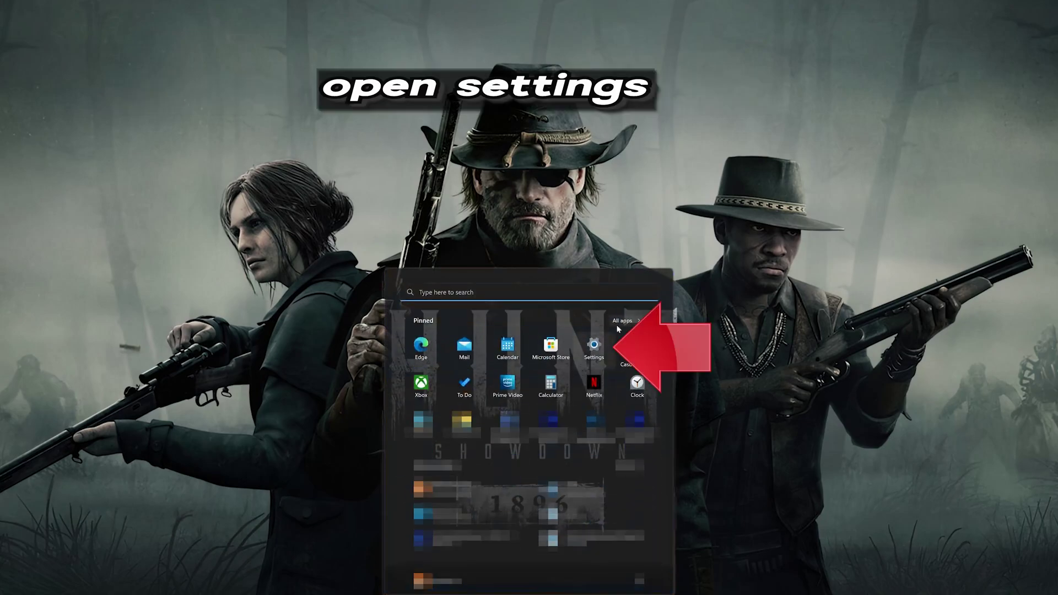
left_click(594, 346)
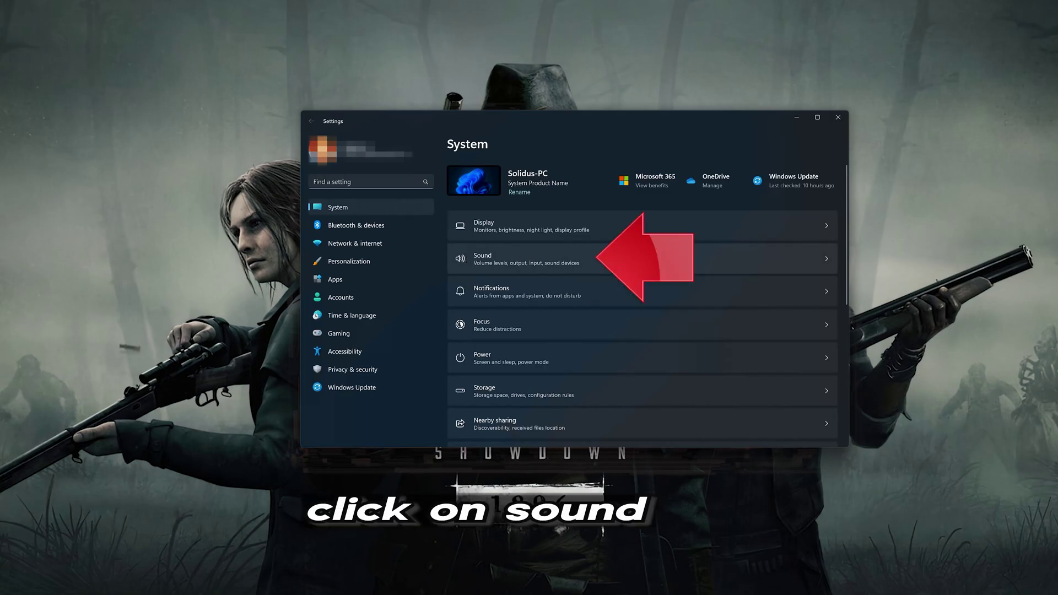
left_click(624, 259)
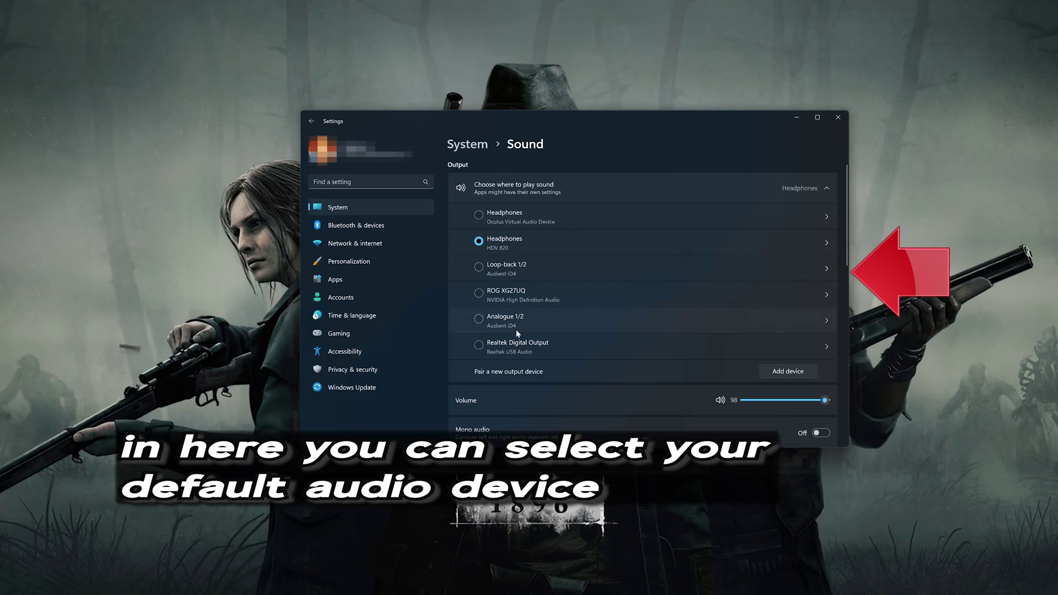
Step: Choose Headphones (HDV 820) as the sound output device, view its properties and return to the Sound page
left_click(507, 216)
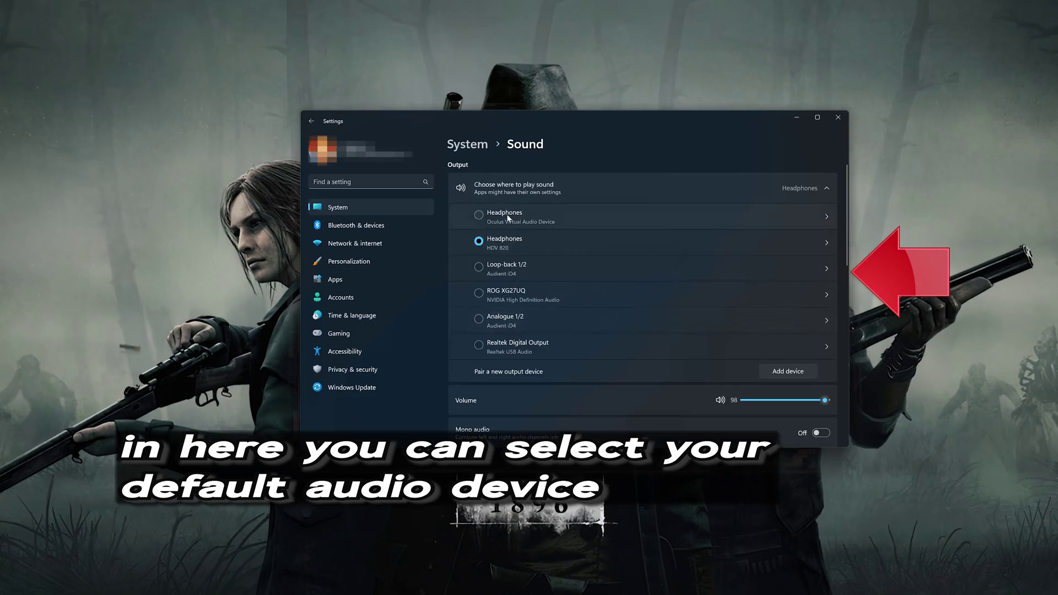
left_click(505, 242)
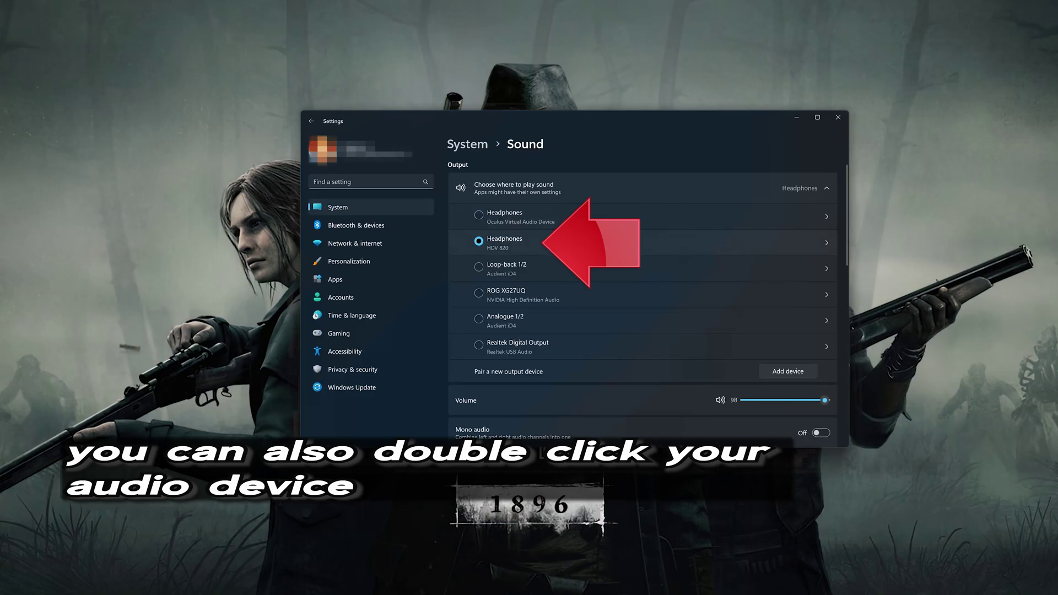
double_click(570, 243)
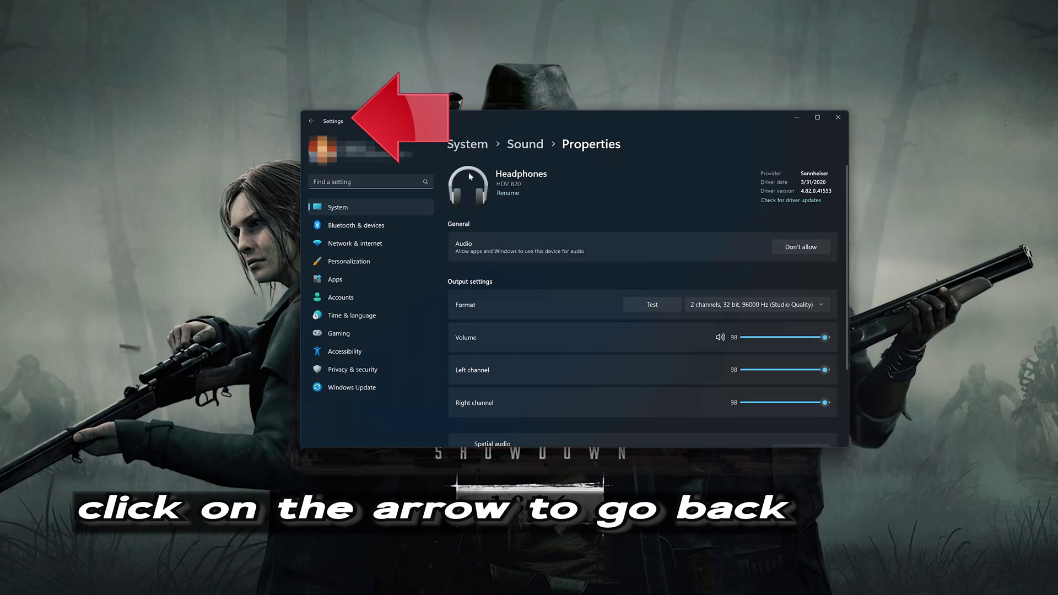
left_click(311, 121)
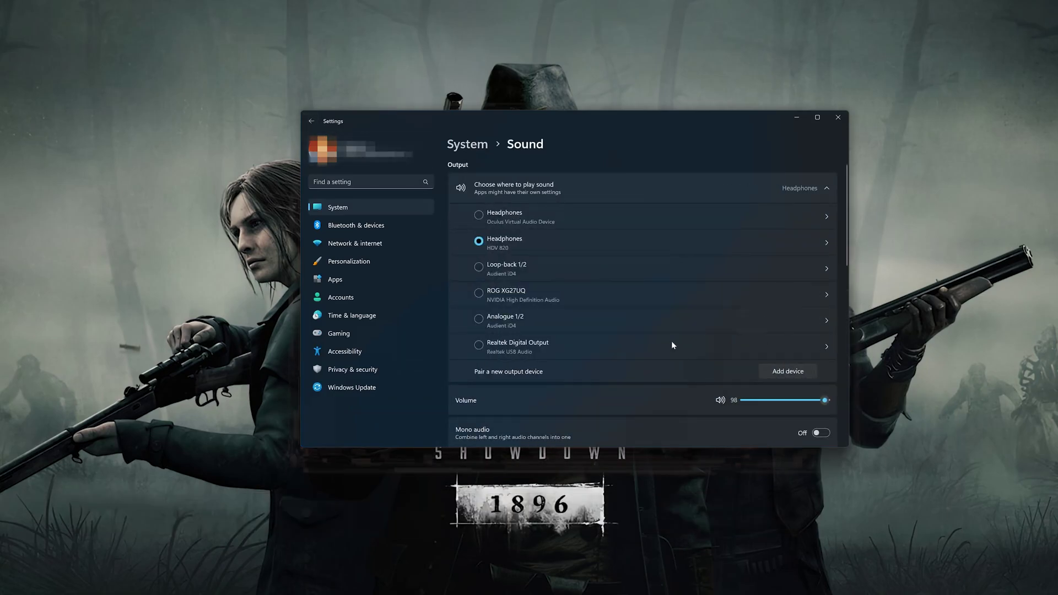
Step: View the device kinds offered for pairing a new output device, cancel adding one, and close Settings
left_click(785, 373)
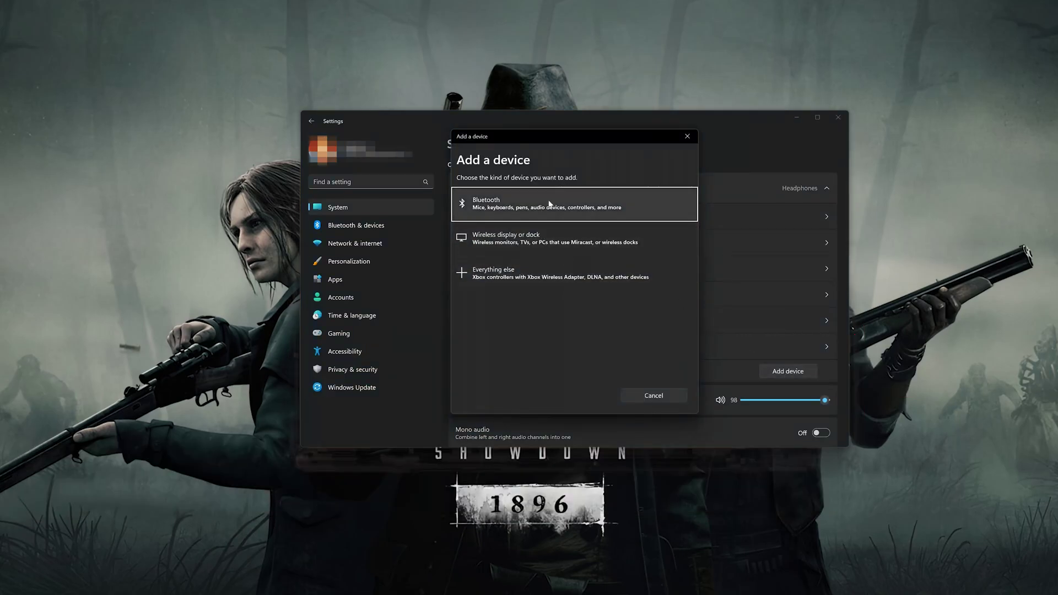
left_click(683, 138)
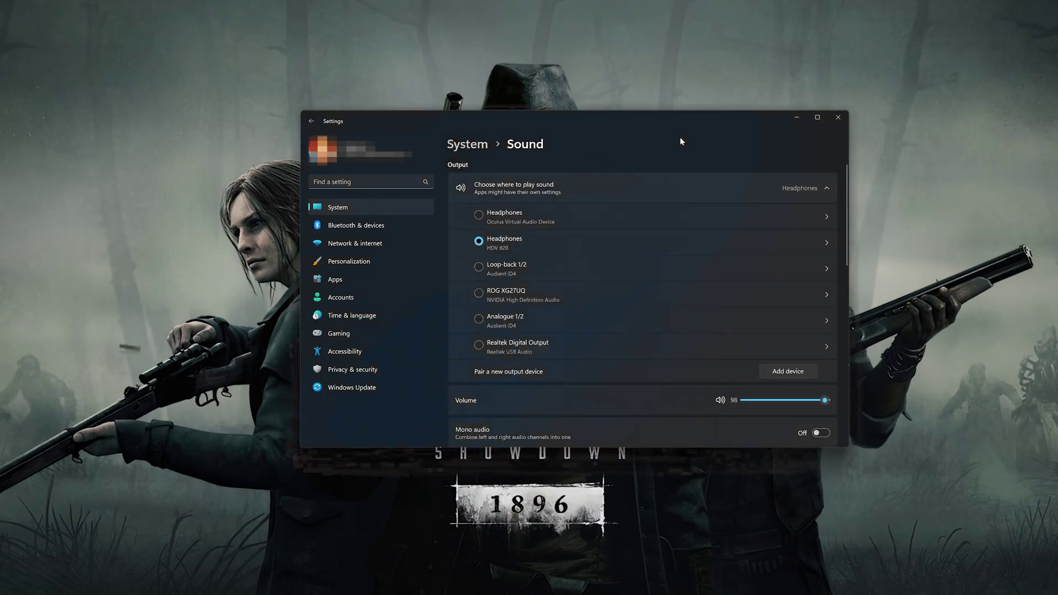
left_click(838, 117)
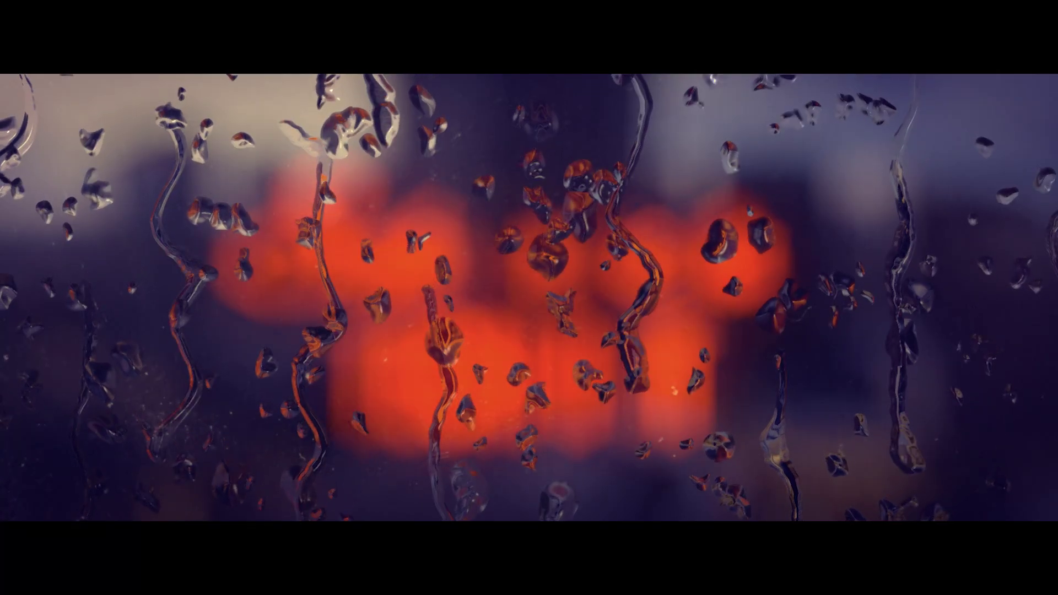